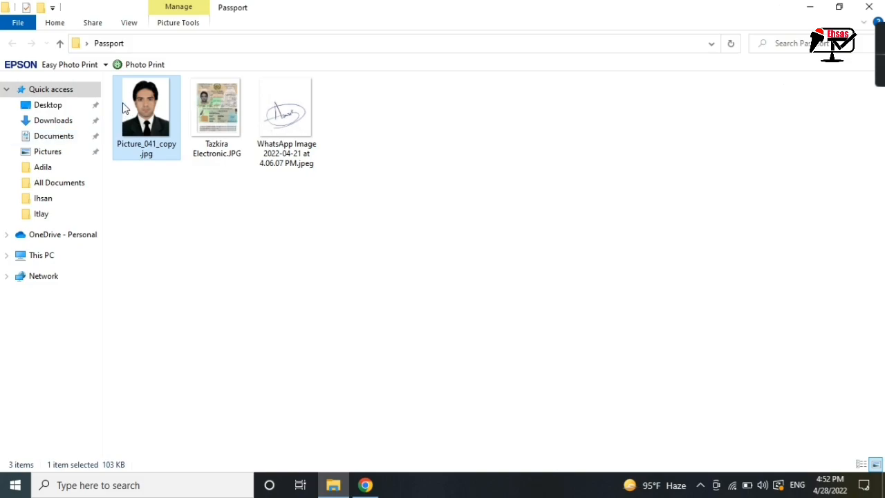
- Select the WhatsApp signature image in the Passport folder, then return to the passport site in Chrome
{"action": "left_click", "coordinate": [293, 131]}
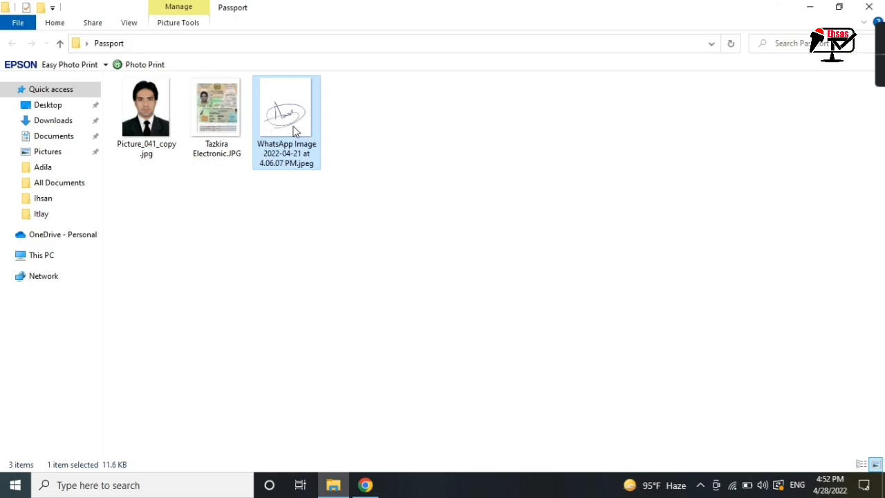
{"action": "left_click", "coordinate": [364, 484]}
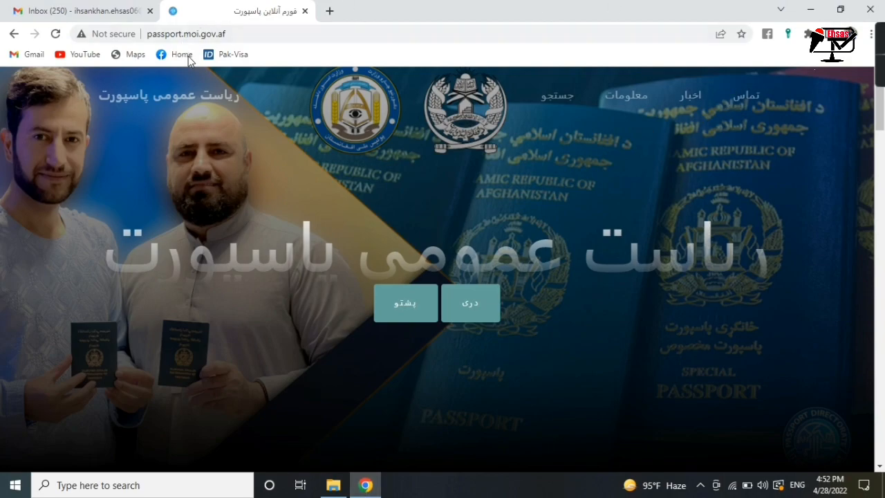
- Load passport.moi.gov.af in a new Chrome tab
{"action": "left_click", "coordinate": [210, 34]}
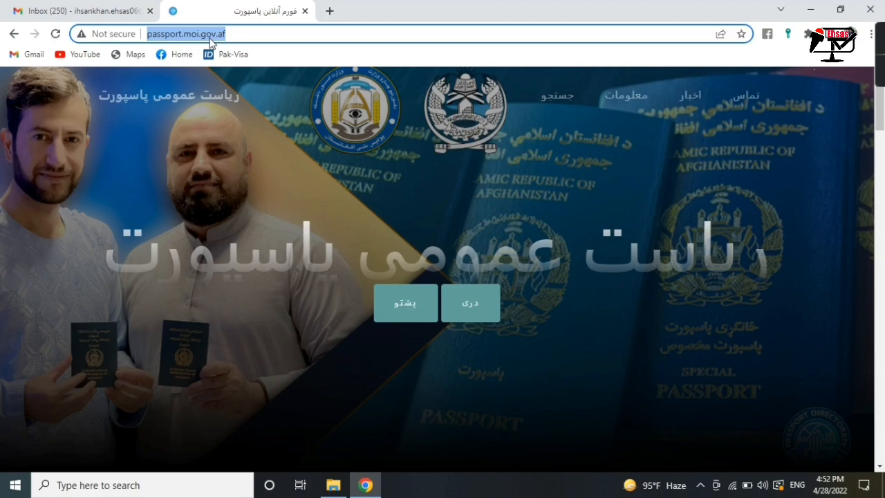
{"action": "left_click", "coordinate": [325, 10]}
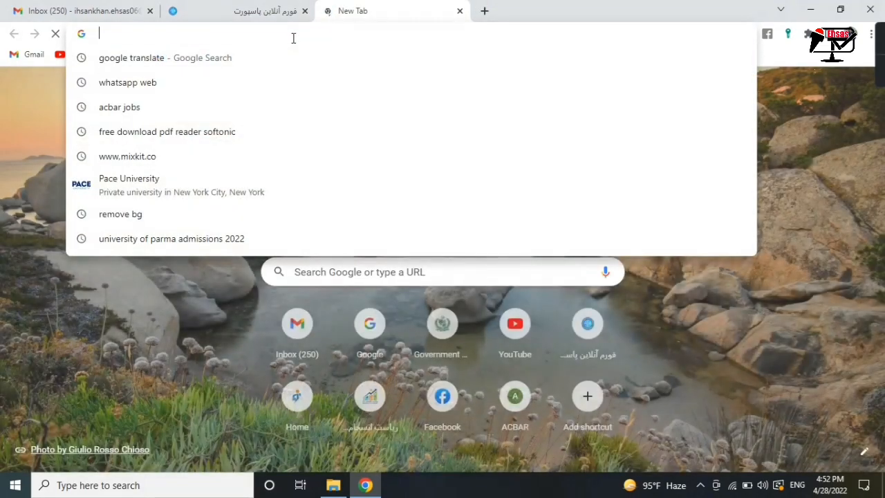
{"action": "type", "text": "pass"}
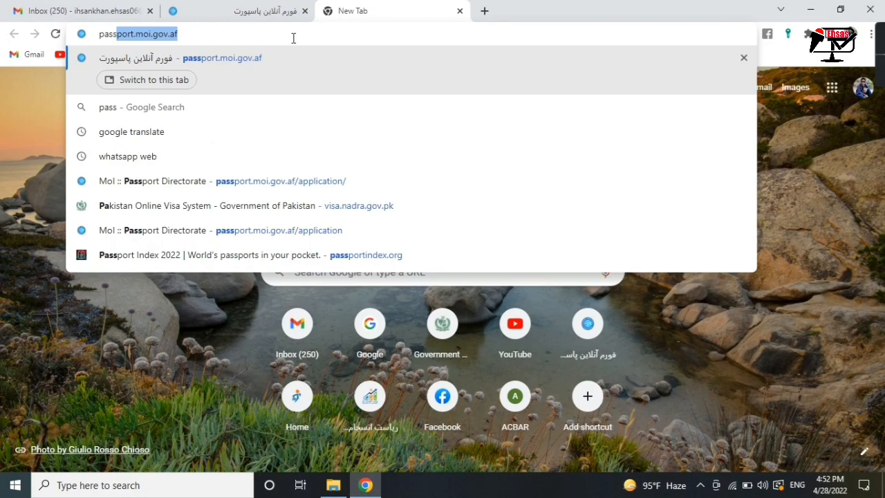
{"action": "type", "text": "port"}
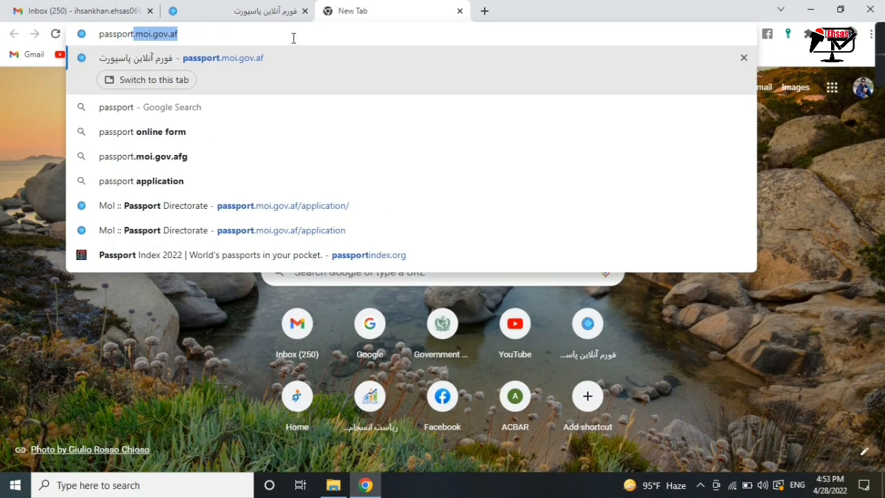
{"action": "type", "text": ".mo"}
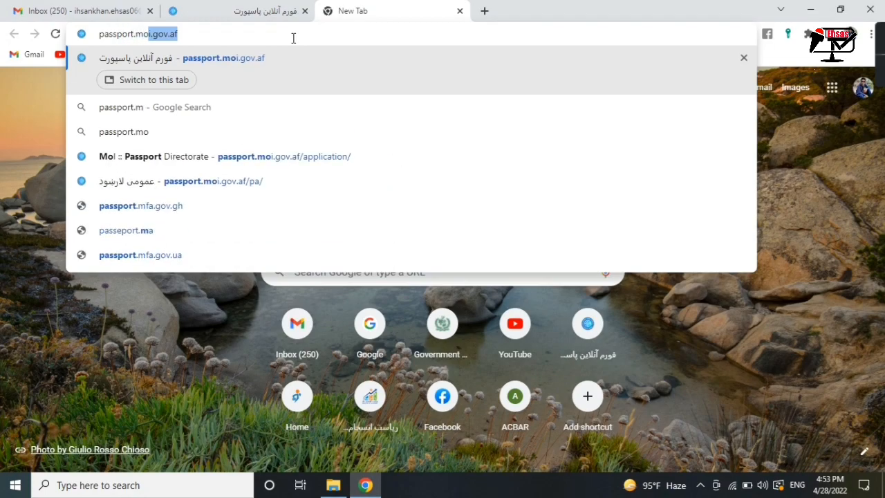
{"action": "type", "text": "i.gov"}
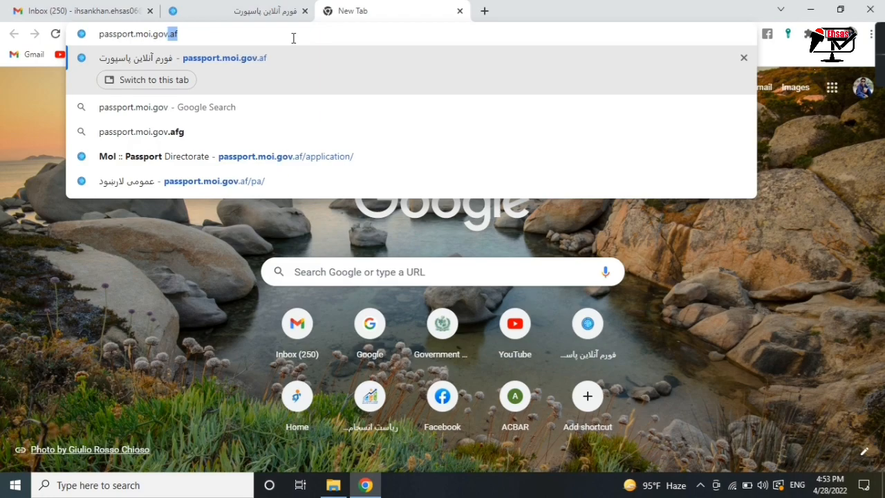
{"action": "type", "text": ".af"}
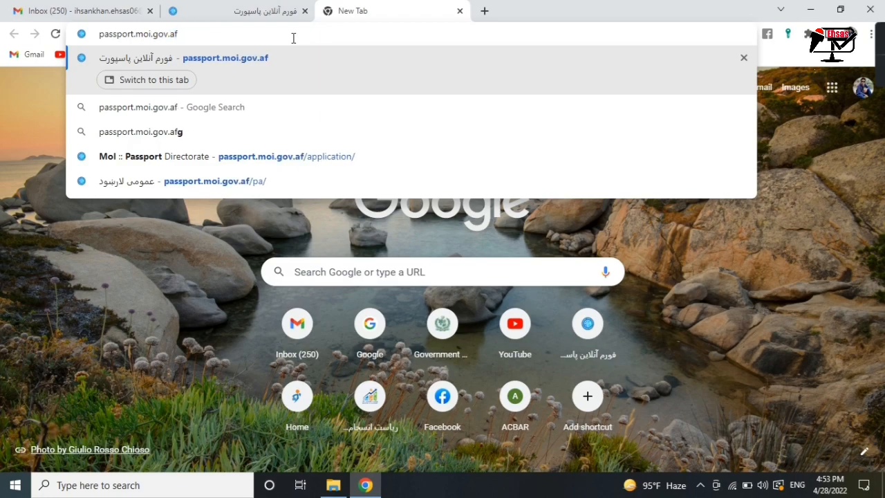
{"action": "key", "text": "Return"}
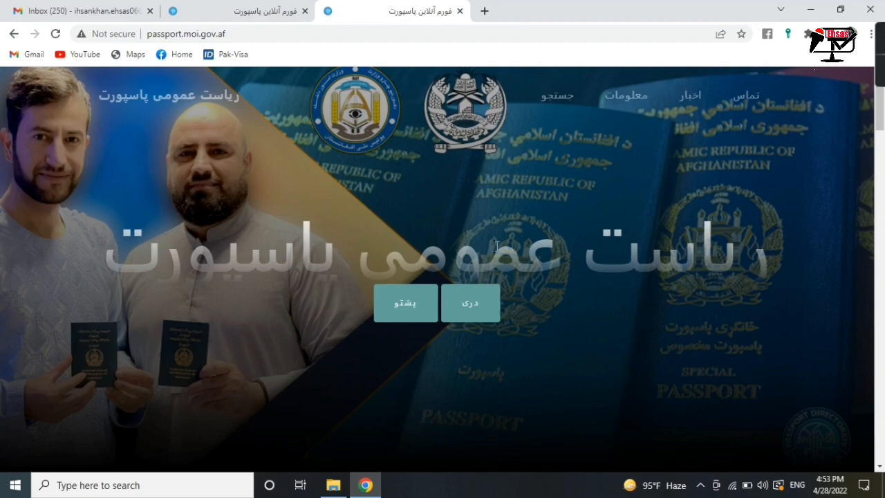
- Switch the site to Pashto, read through the requirements, and start the online application form
{"action": "left_click", "coordinate": [410, 317]}
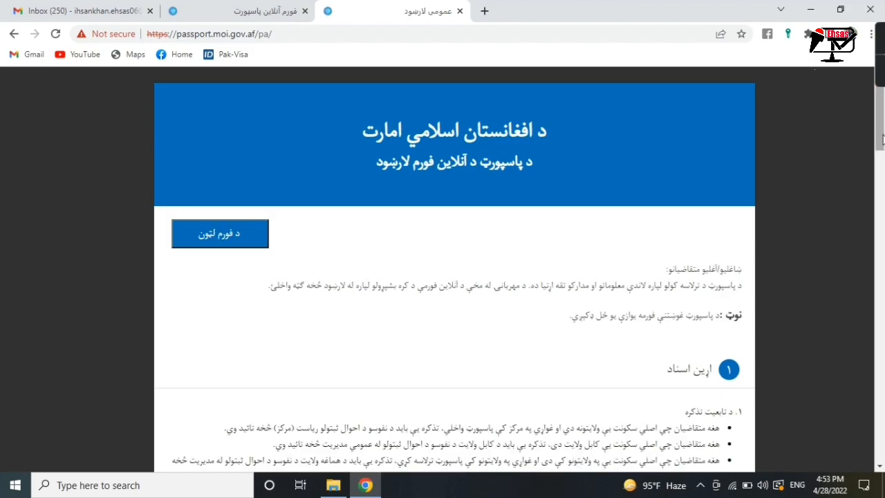
{"action": "scroll", "coordinate": [883, 158], "scroll_direction": "down", "scroll_amount": 3}
{"action": "left_click_drag", "start_coordinate": [882, 181], "coordinate": [879, 382]}
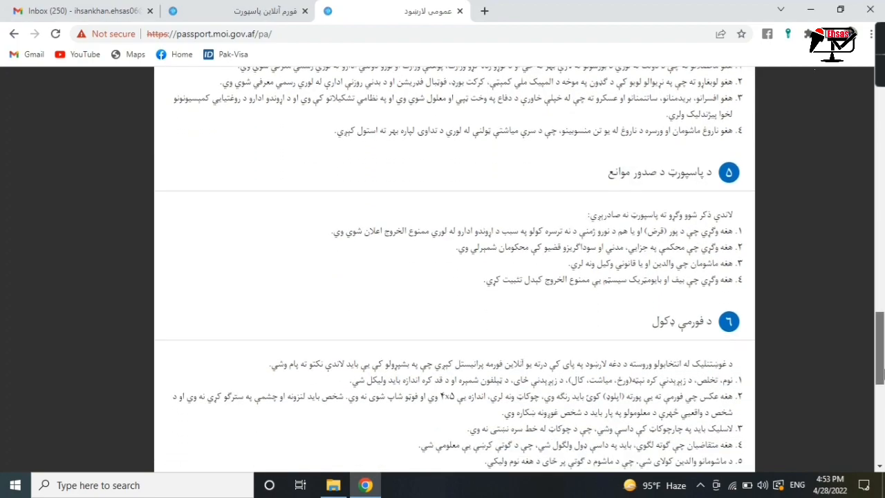
{"action": "left_click_drag", "start_coordinate": [879, 373], "coordinate": [870, 452]}
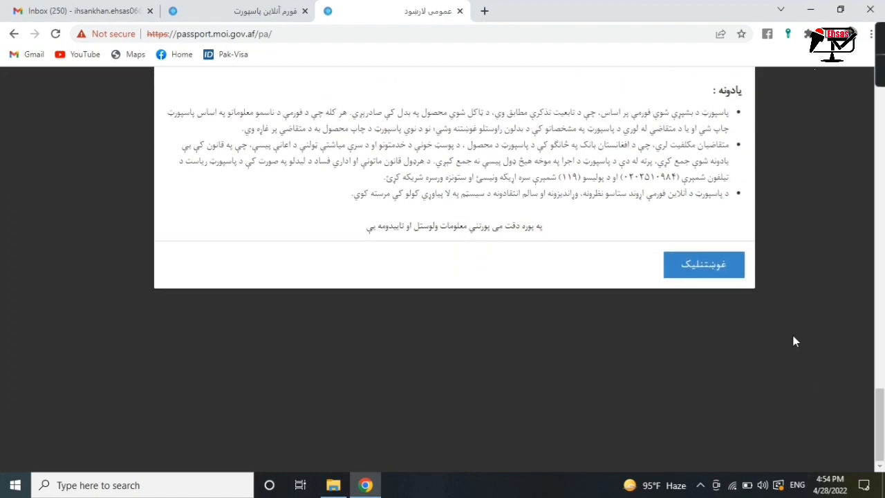
{"action": "left_click", "coordinate": [725, 267]}
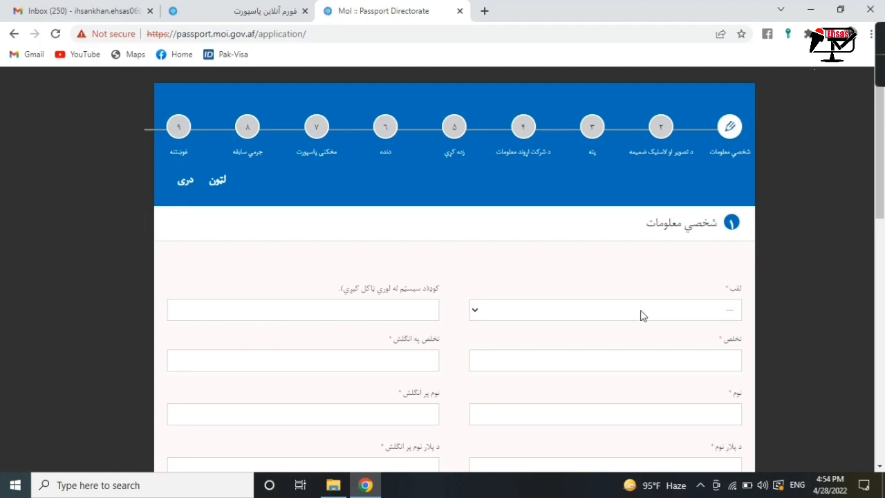
- Set the title to آقا and enter the applicant's surname in Pashto and English
{"action": "left_click", "coordinate": [641, 316]}
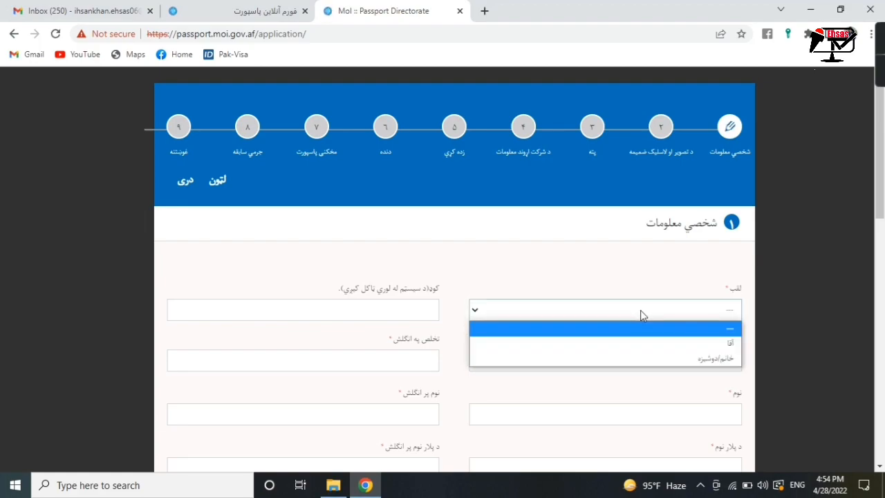
{"action": "left_click", "coordinate": [642, 309]}
{"action": "left_click", "coordinate": [641, 310]}
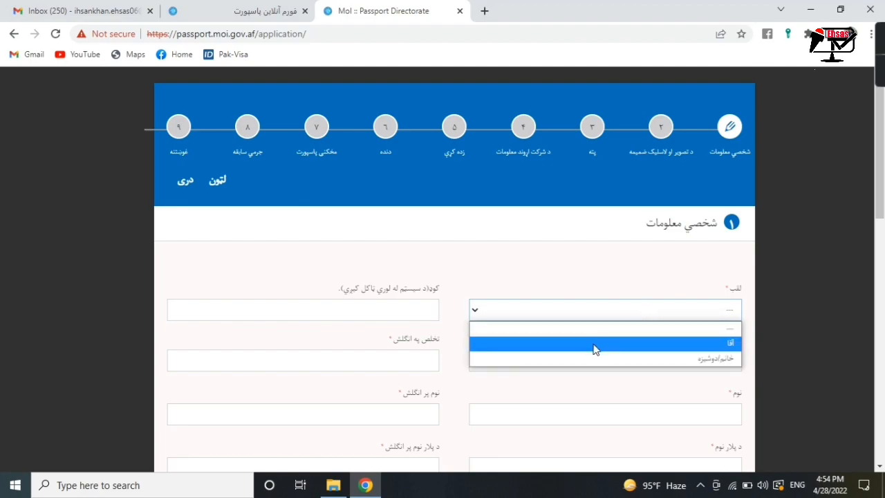
{"action": "left_click", "coordinate": [634, 344]}
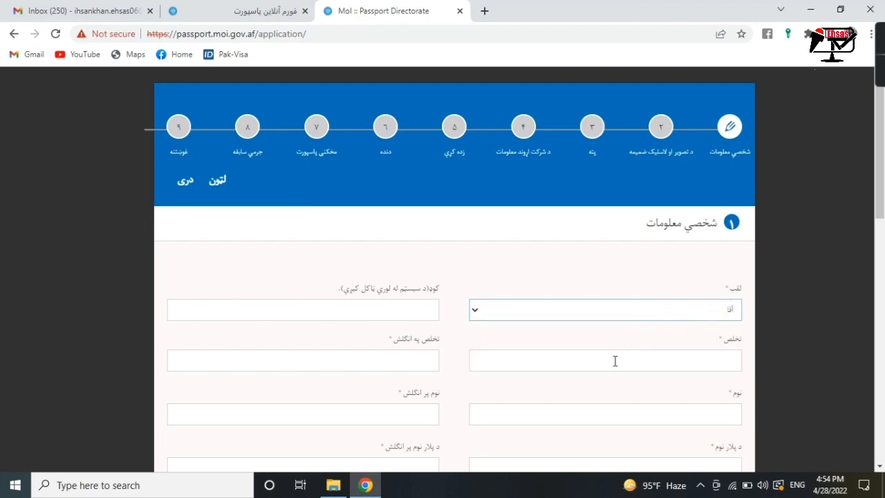
{"action": "left_click", "coordinate": [564, 368]}
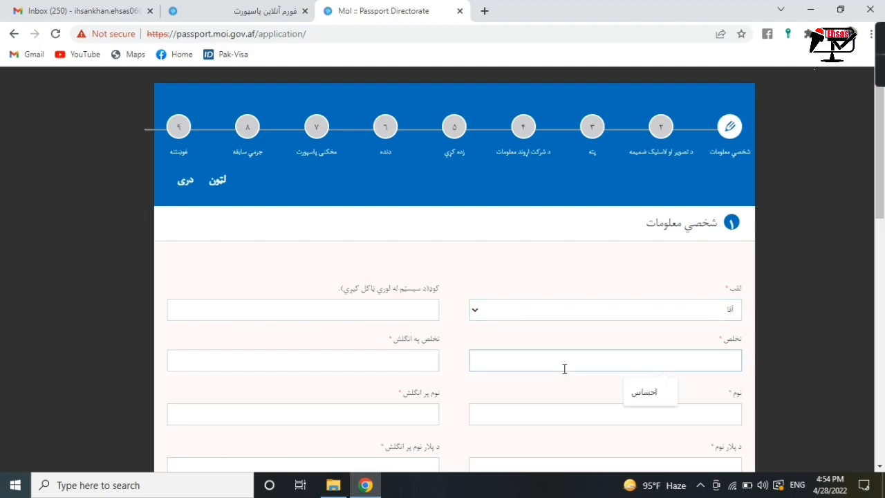
{"action": "key", "text": "alt+shift"}
{"action": "left_click", "coordinate": [634, 402]}
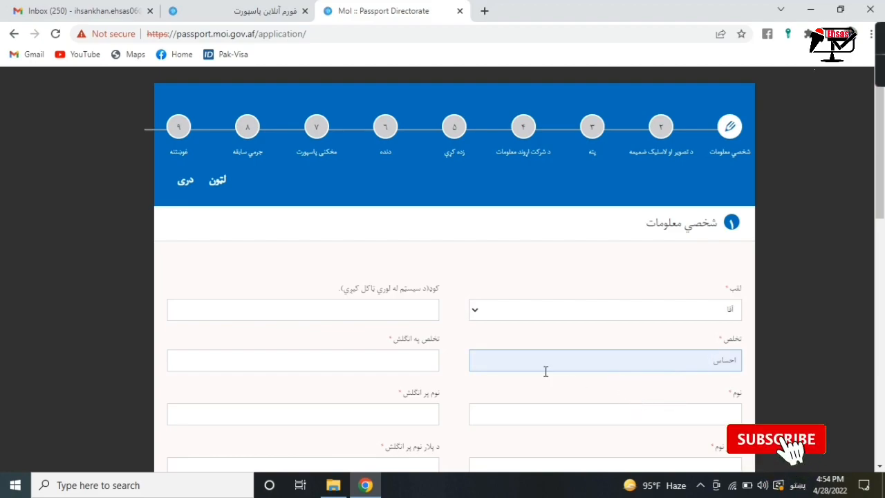
{"action": "left_click", "coordinate": [418, 362]}
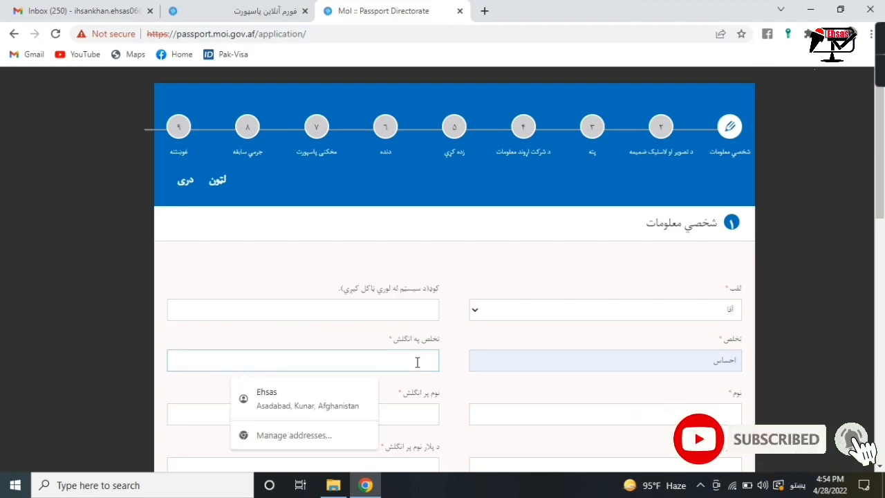
{"action": "key", "text": "alt+shift"}
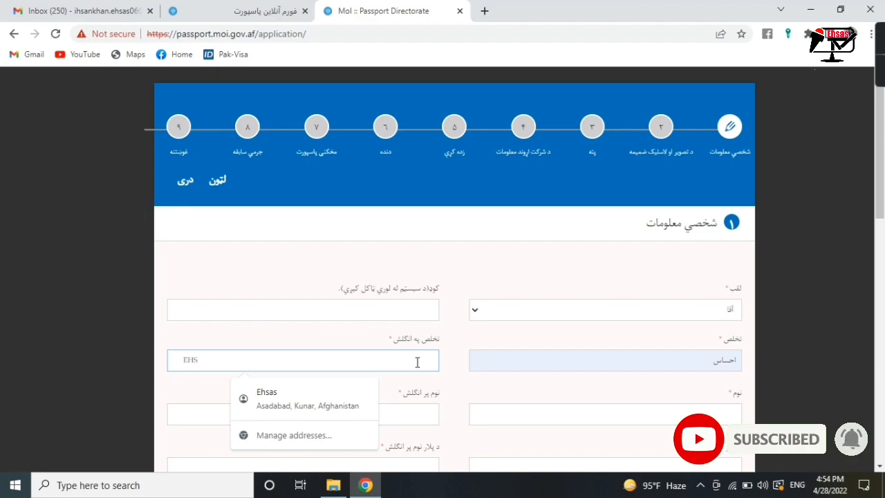
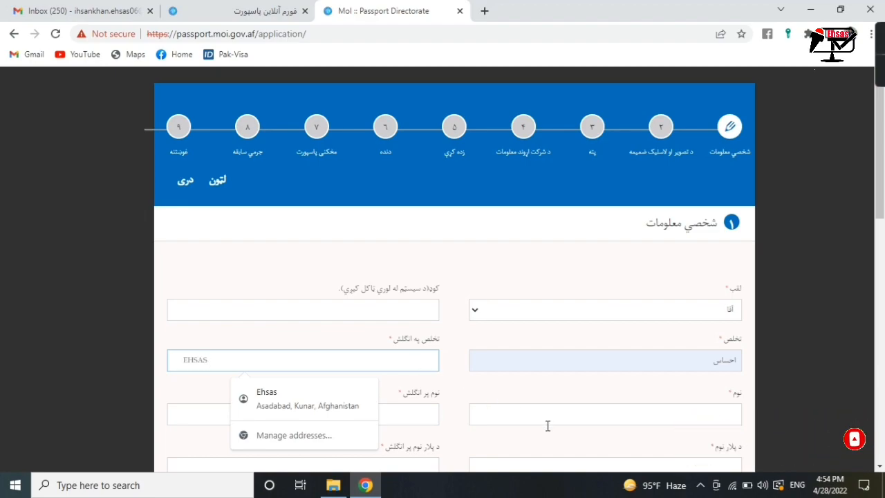
- Fill the applicant's first name in Pashto and English from the saved suggestions
{"action": "left_click", "coordinate": [550, 420]}
{"action": "key", "text": "alt+shift"}
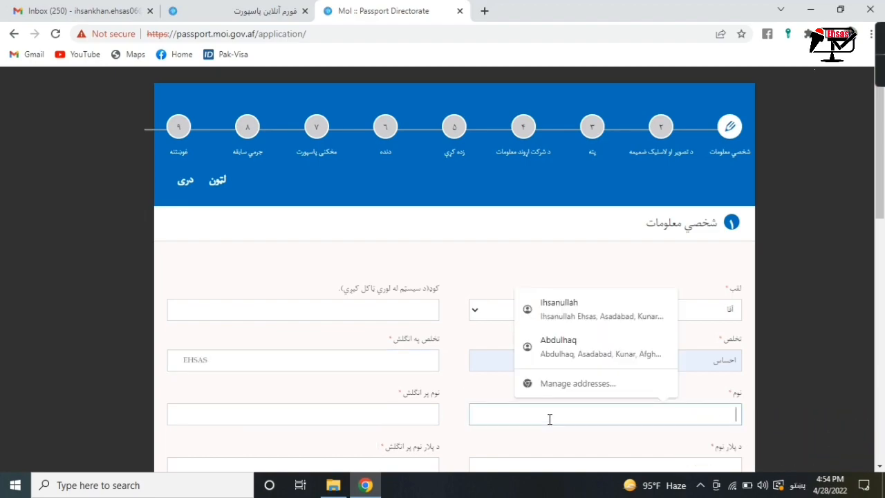
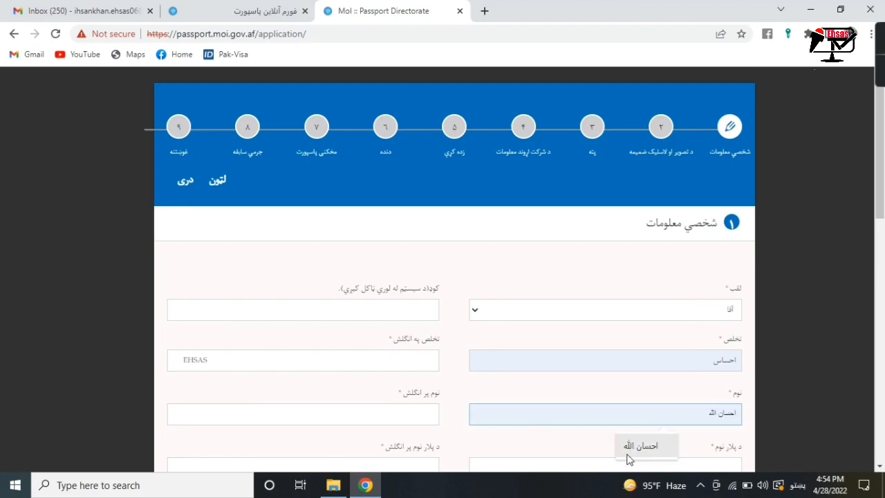
{"action": "left_click", "coordinate": [630, 458]}
{"action": "left_click", "coordinate": [405, 414]}
{"action": "left_click", "coordinate": [282, 453]}
- Fill the father's and grandfather's names in Pashto and English from saved suggestions
{"action": "scroll", "coordinate": [883, 247], "scroll_direction": "down", "scroll_amount": 3}
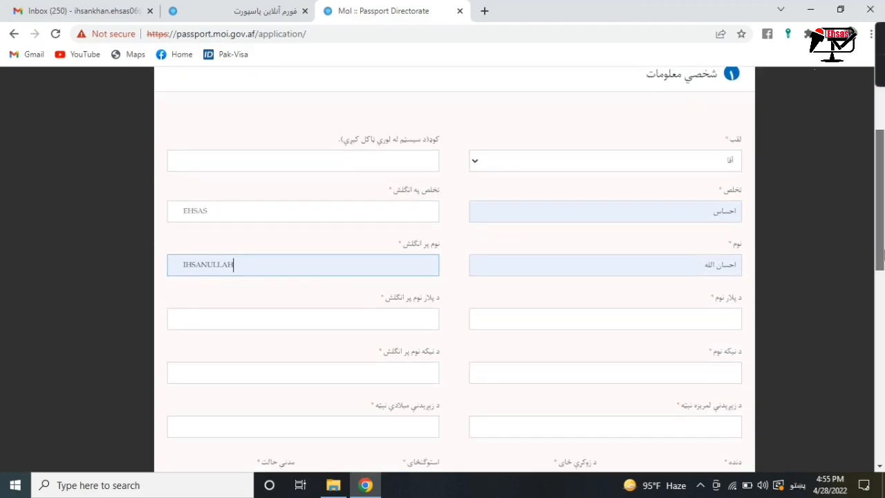
{"action": "left_click", "coordinate": [712, 263]}
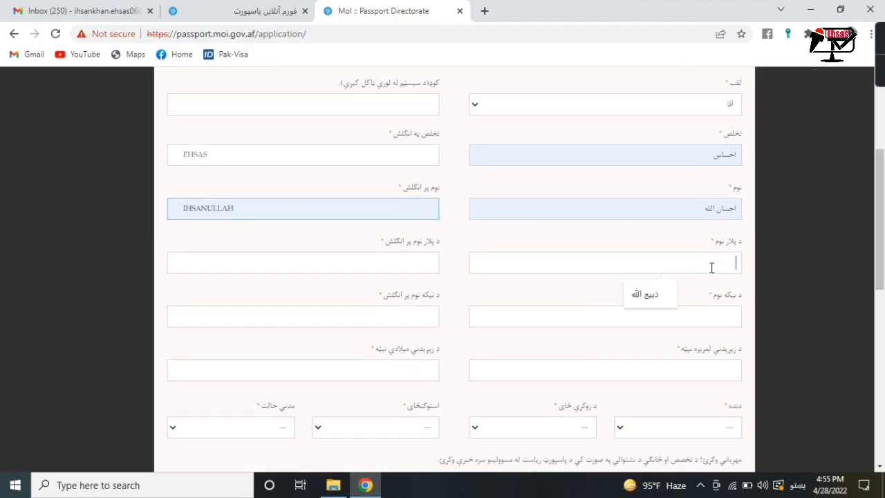
{"action": "left_click", "coordinate": [648, 294]}
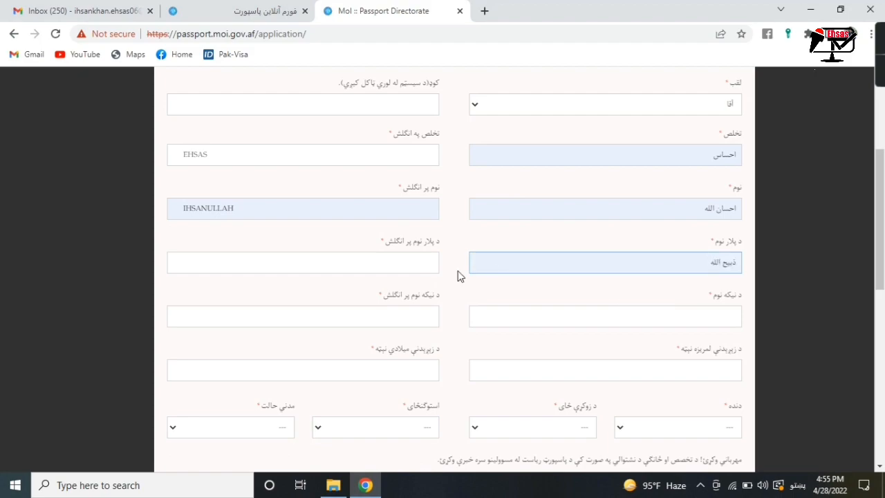
{"action": "left_click", "coordinate": [407, 260]}
{"action": "left_click", "coordinate": [281, 291]}
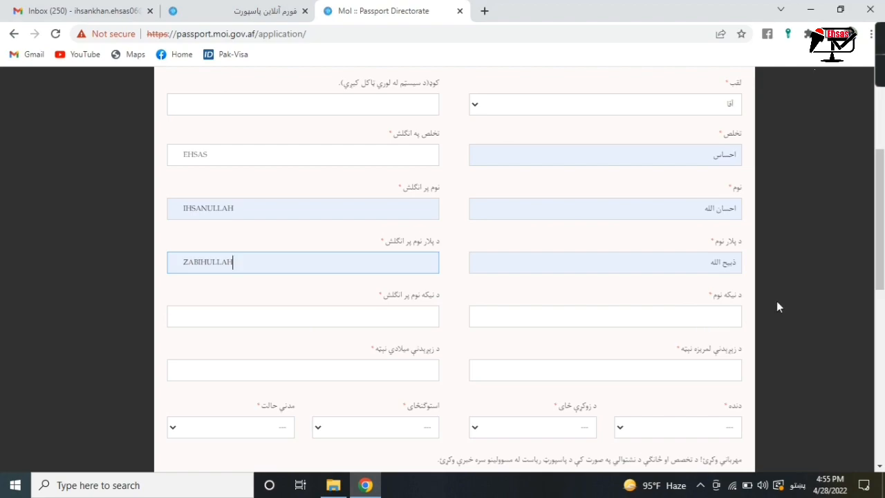
{"action": "scroll", "coordinate": [881, 269], "scroll_direction": "down", "scroll_amount": 1}
{"action": "left_click", "coordinate": [685, 267]}
{"action": "left_click", "coordinate": [646, 299]}
{"action": "left_click", "coordinate": [382, 267]}
{"action": "left_click", "coordinate": [270, 300]}
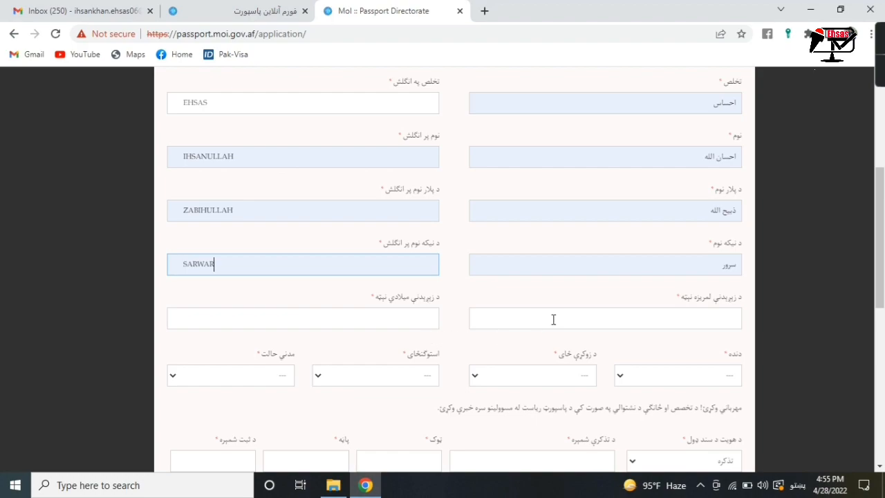
{"action": "left_click", "coordinate": [405, 320]}
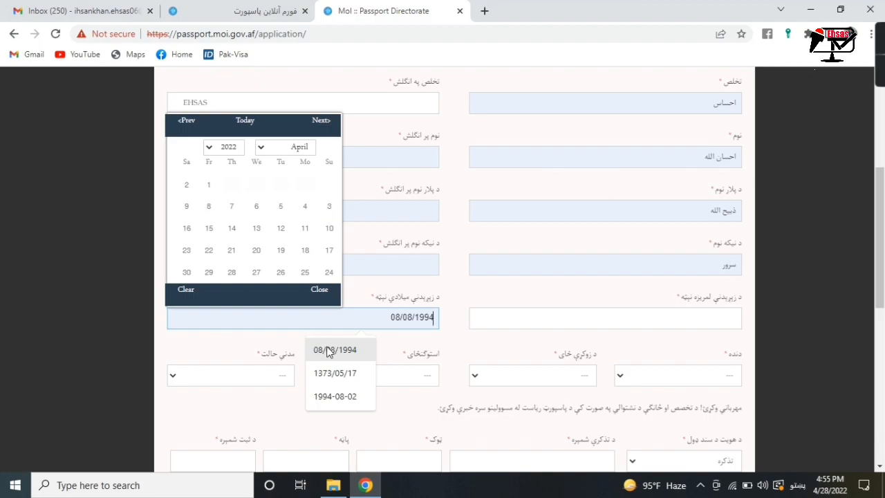
{"action": "left_click", "coordinate": [329, 350]}
{"action": "left_click", "coordinate": [303, 207]}
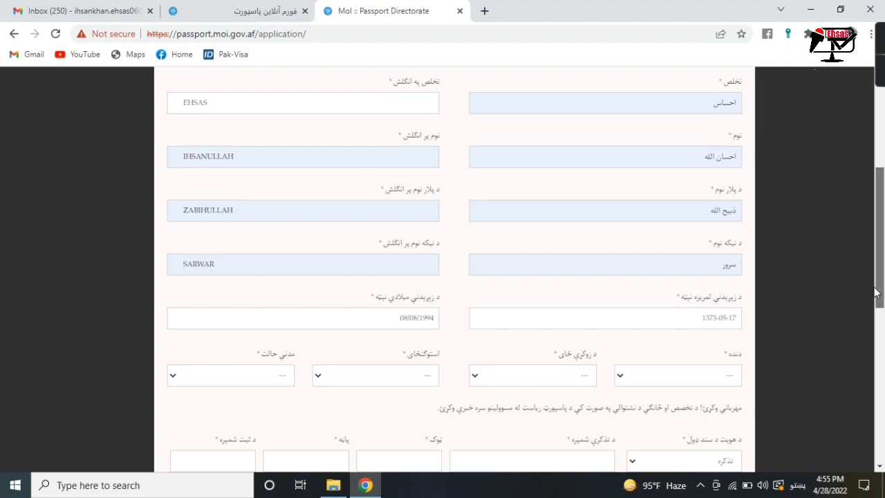
{"action": "left_click_drag", "start_coordinate": [875, 292], "coordinate": [878, 309]}
- Set occupation to شغل آزاد, birthplace and residence to Kunar, and marital status to مجرد
{"action": "left_click", "coordinate": [722, 329]}
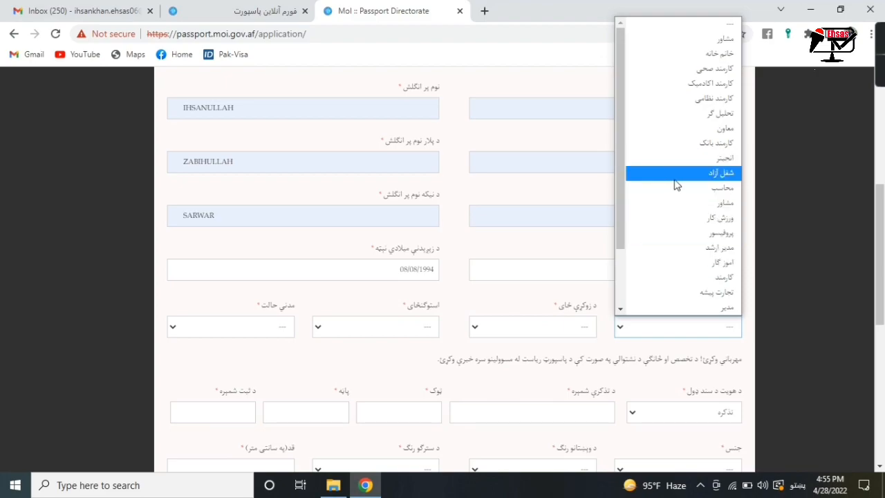
{"action": "left_click", "coordinate": [718, 173]}
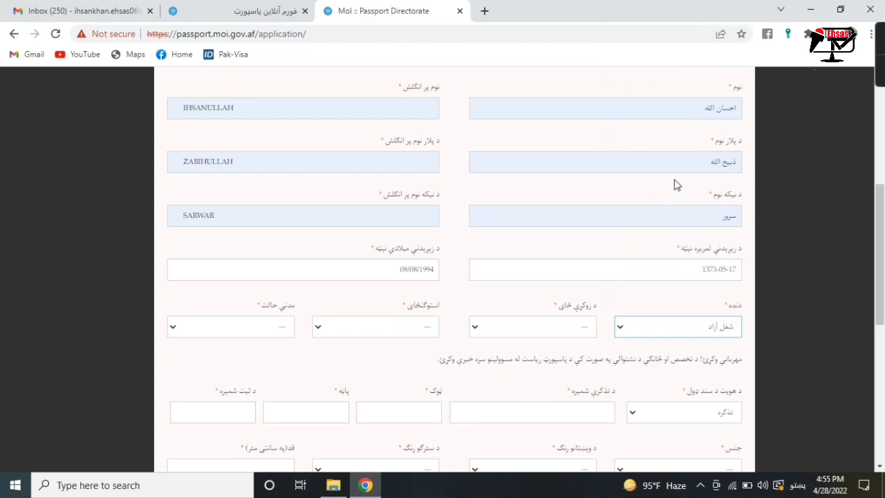
{"action": "left_click", "coordinate": [560, 328]}
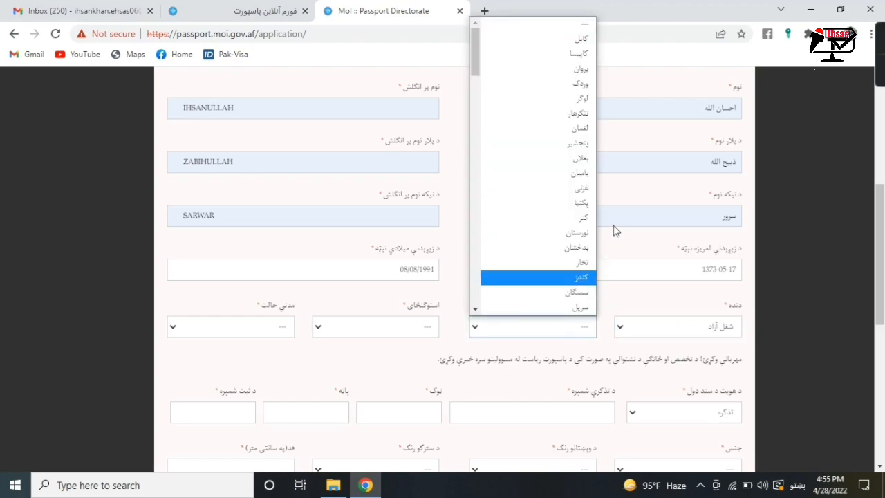
{"action": "left_click", "coordinate": [575, 219]}
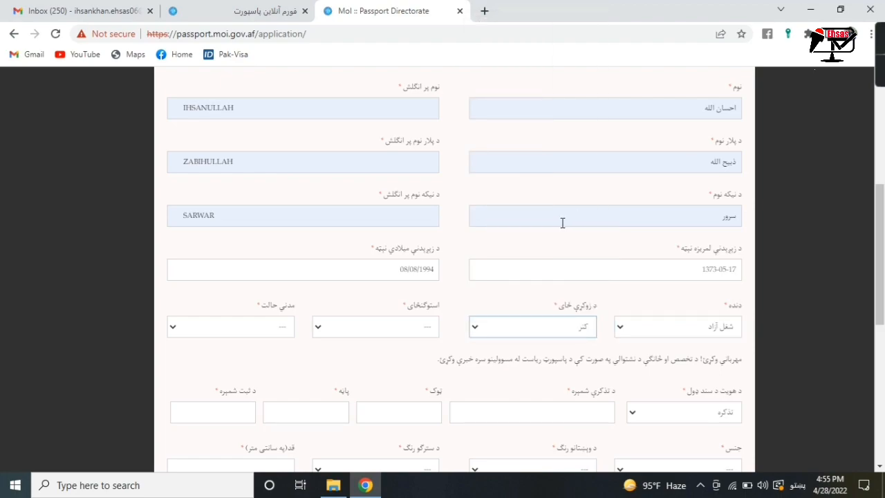
{"action": "left_click", "coordinate": [391, 326]}
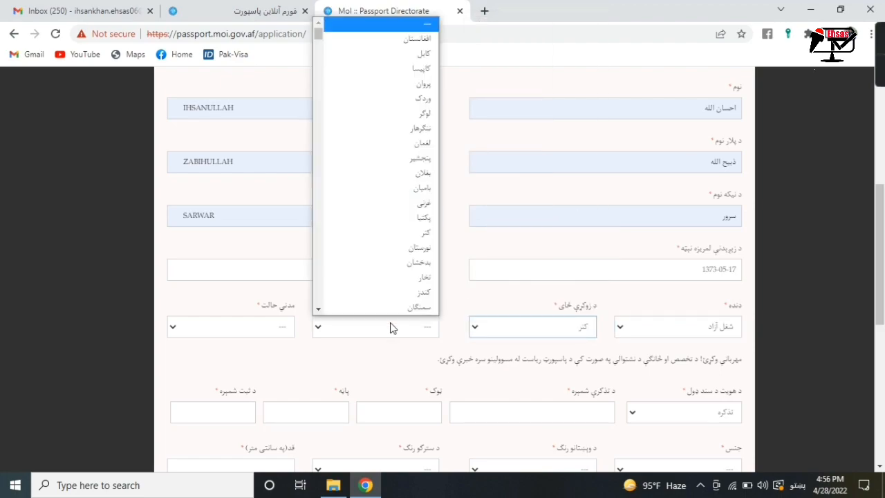
{"action": "left_click", "coordinate": [430, 233]}
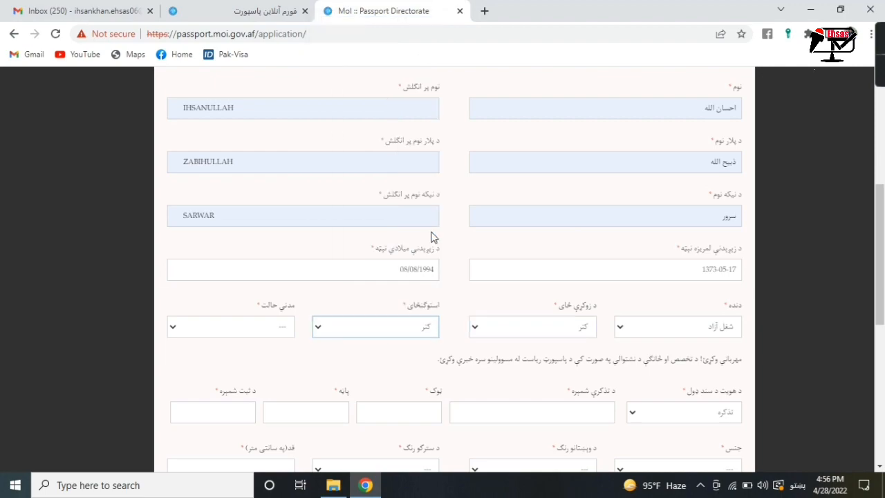
{"action": "left_click", "coordinate": [244, 331]}
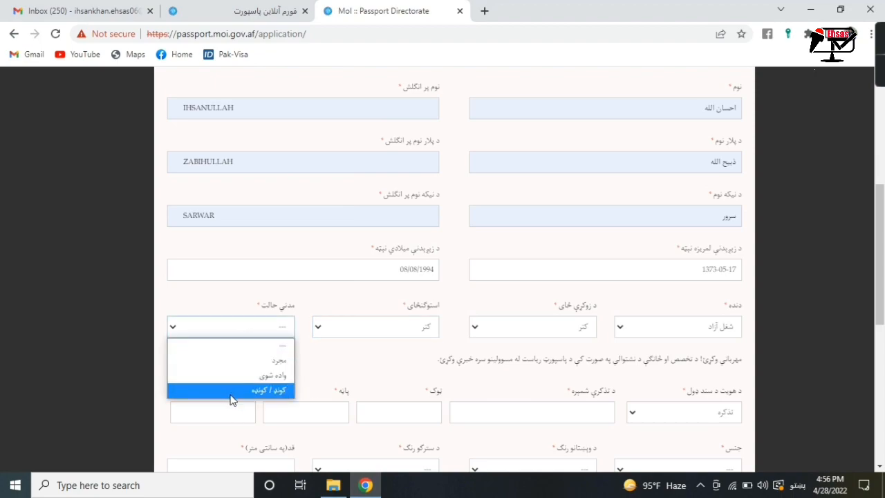
{"action": "left_click", "coordinate": [269, 361]}
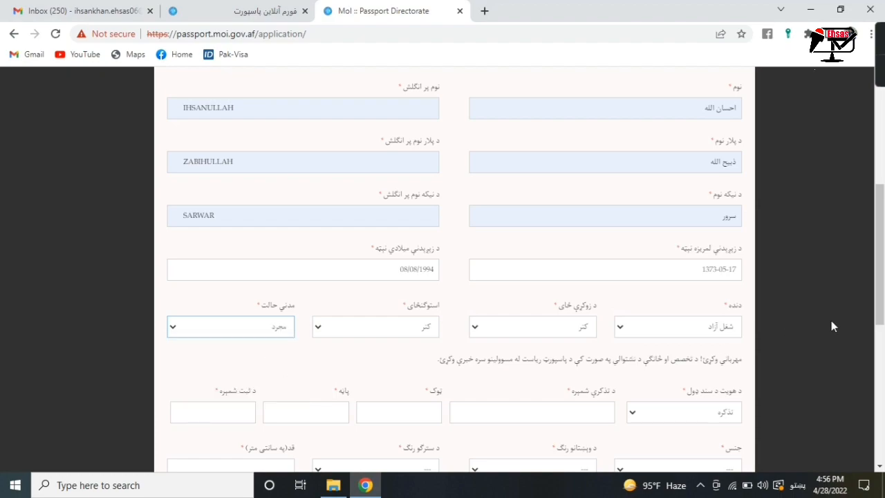
{"action": "left_click_drag", "start_coordinate": [879, 259], "coordinate": [879, 296]}
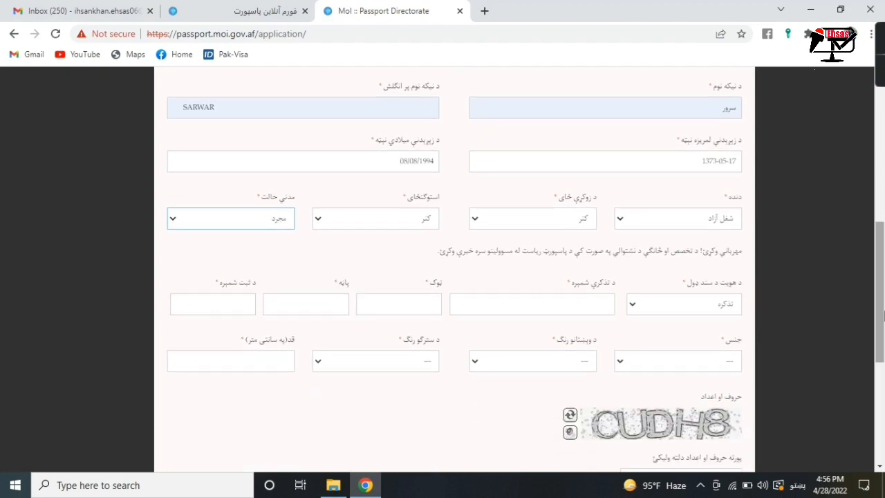
{"action": "left_click", "coordinate": [708, 305]}
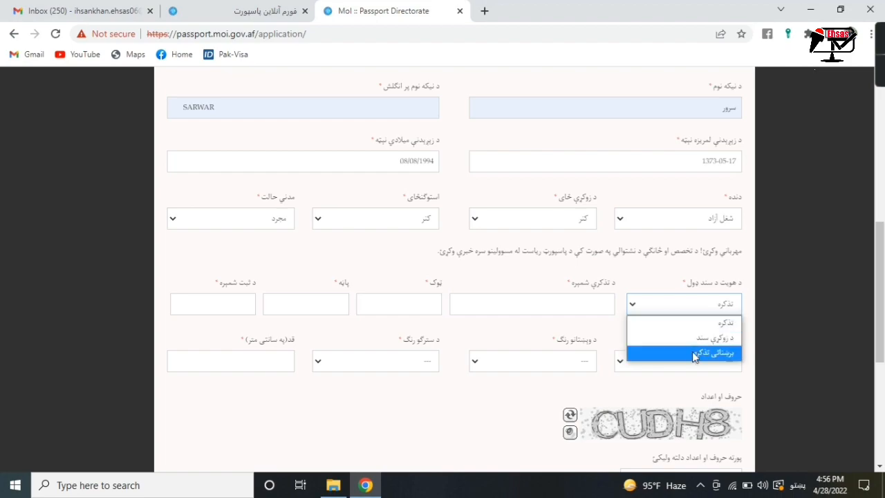
- Choose electronic tazkira (برېښنايي تذکره) as the ID document and fill in its number
{"action": "left_click", "coordinate": [694, 354]}
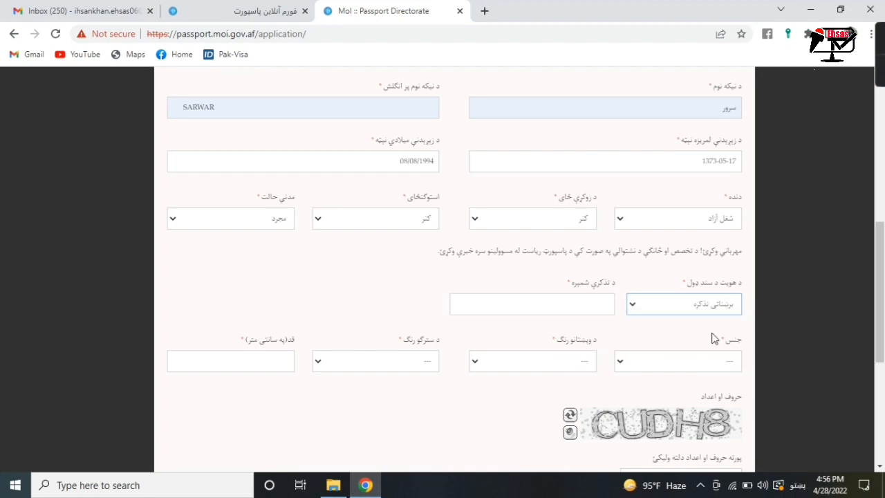
{"action": "left_click", "coordinate": [571, 302]}
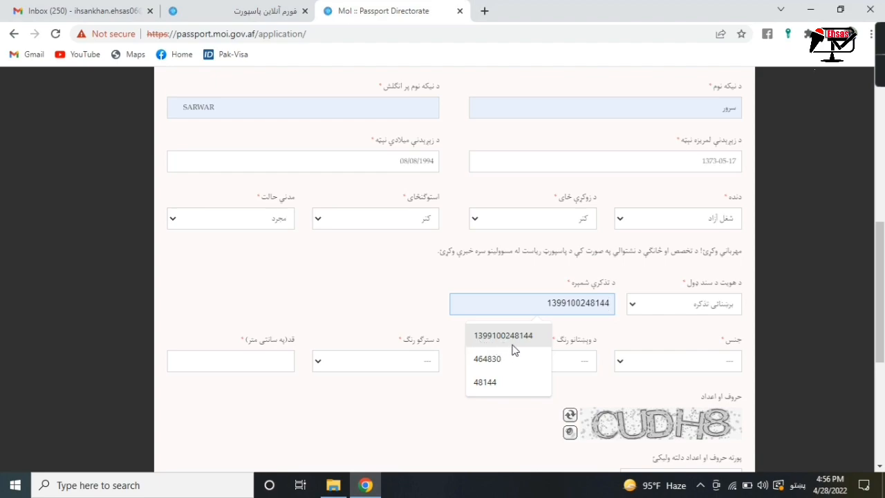
{"action": "left_click", "coordinate": [503, 388]}
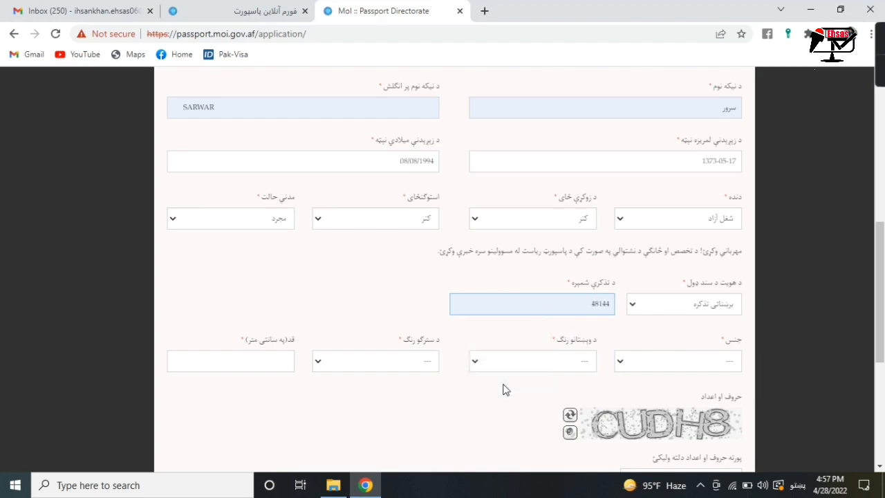
- Set gender to نر, eye and hair colour to نور, and height to 165 cm
{"action": "left_click", "coordinate": [629, 361]}
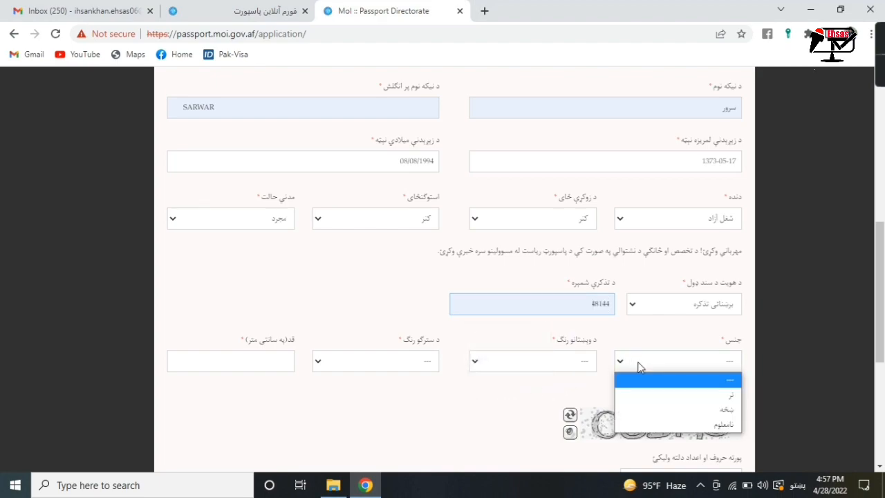
{"action": "left_click", "coordinate": [652, 399]}
{"action": "left_click", "coordinate": [573, 366]}
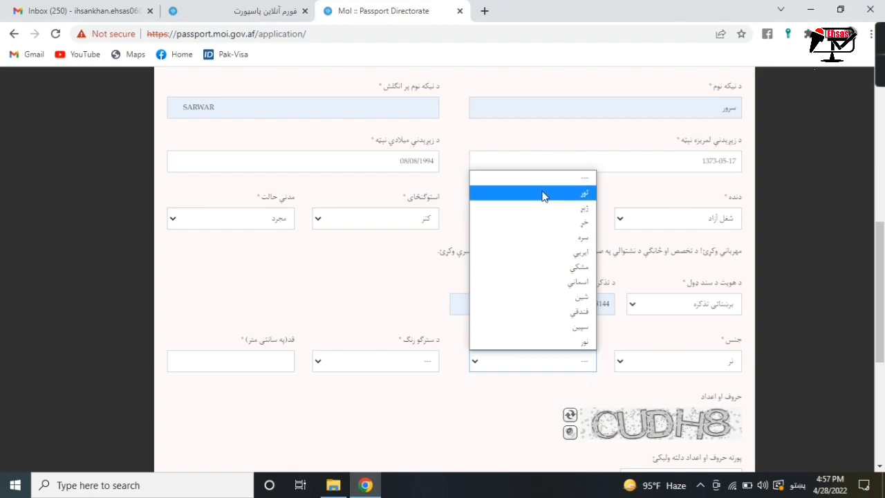
{"action": "left_click", "coordinate": [542, 197]}
{"action": "left_click", "coordinate": [415, 366]}
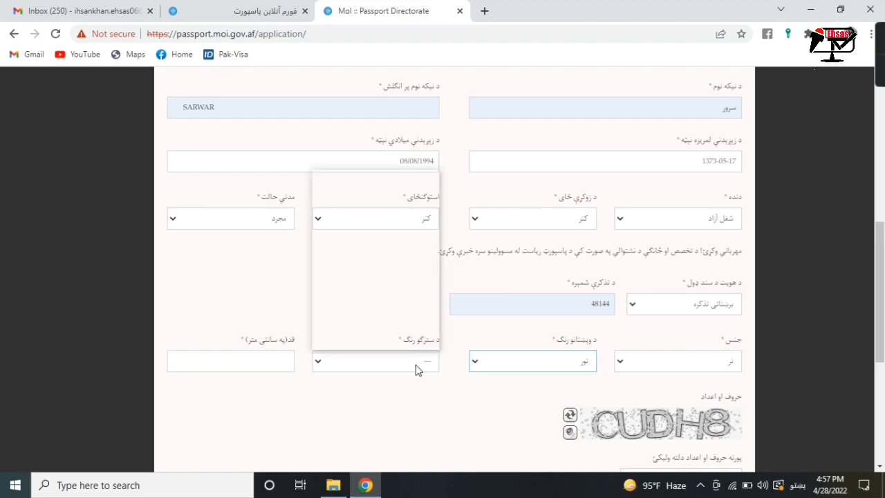
{"action": "left_click", "coordinate": [407, 193]}
{"action": "left_click", "coordinate": [276, 358]}
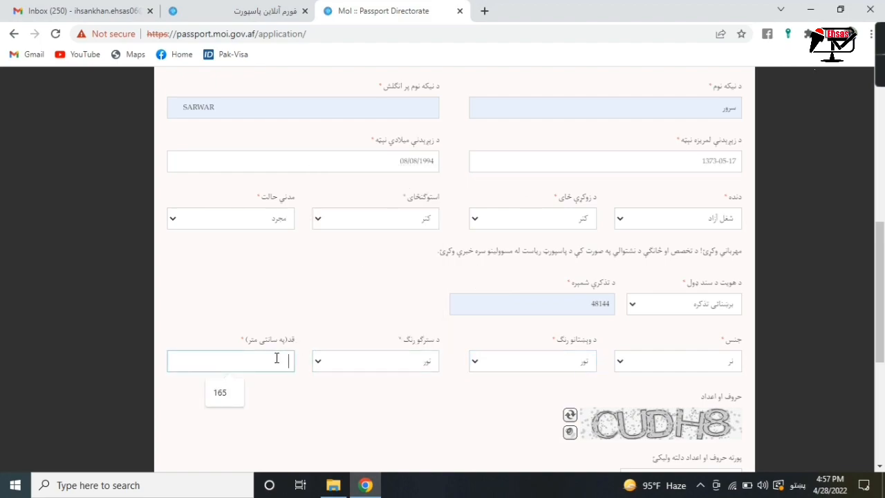
{"action": "left_click", "coordinate": [209, 394]}
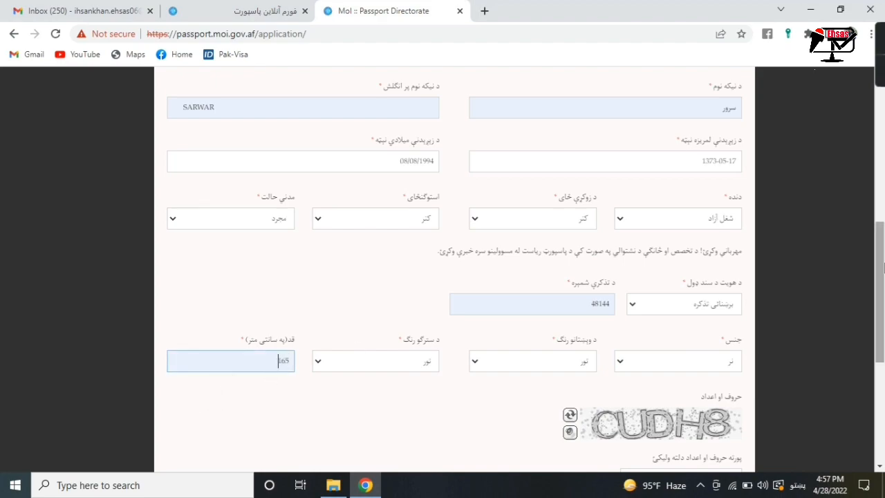
{"action": "scroll", "coordinate": [867, 340], "scroll_direction": "down", "scroll_amount": 3}
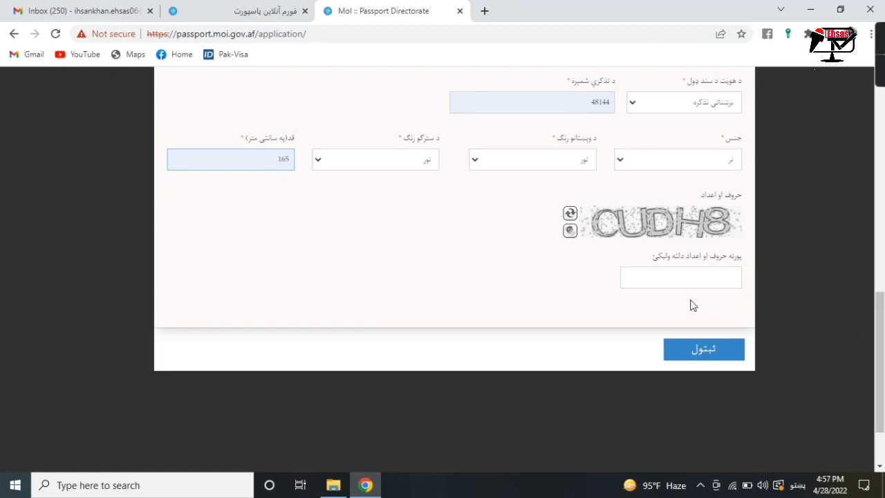
- Enter the captcha characters, save the personal details, and continue to the photo and signature step
{"action": "left_click", "coordinate": [667, 280]}
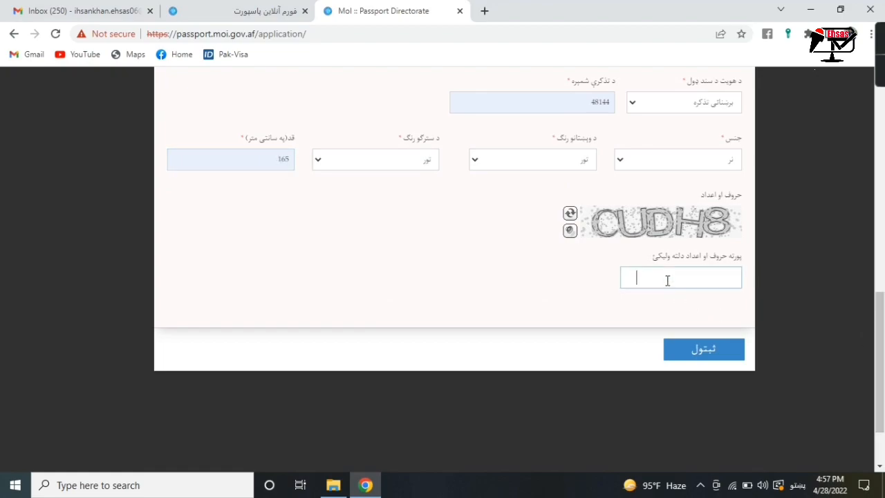
{"action": "type", "text": "CUDH8"}
{"action": "left_click", "coordinate": [721, 363]}
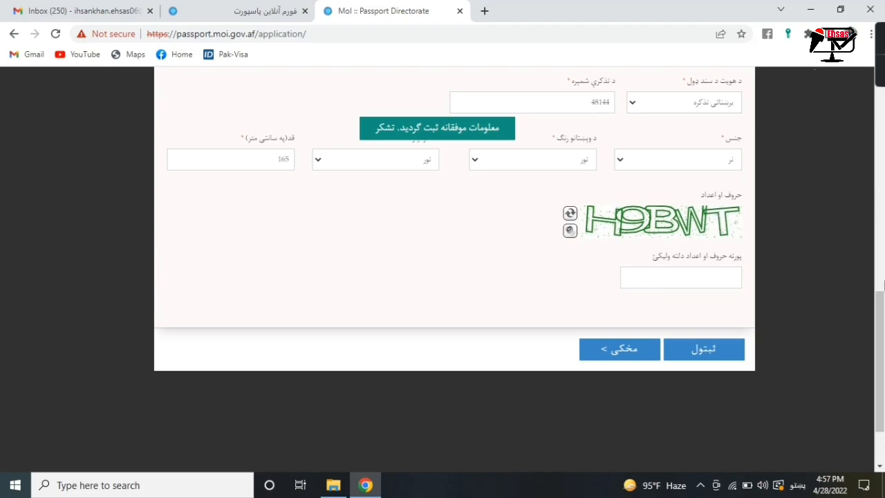
{"action": "scroll", "coordinate": [879, 273], "scroll_direction": "up", "scroll_amount": 2}
{"action": "left_click_drag", "start_coordinate": [879, 273], "coordinate": [876, 389]}
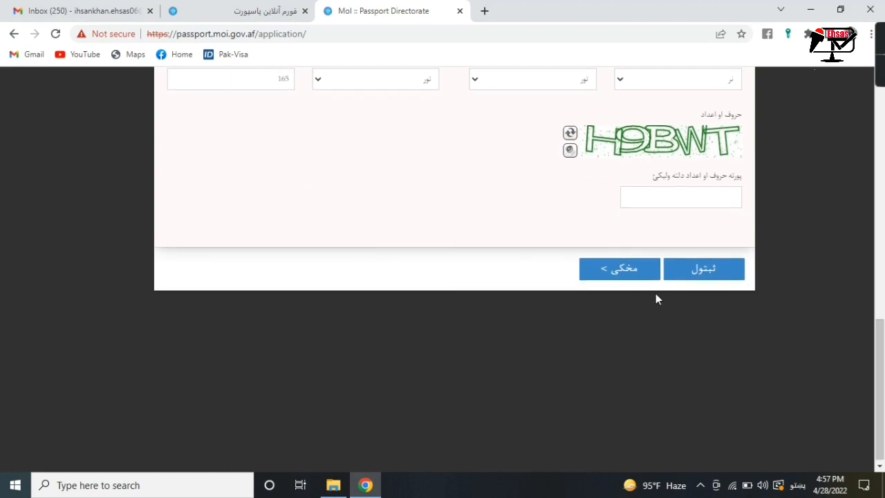
{"action": "left_click", "coordinate": [620, 270]}
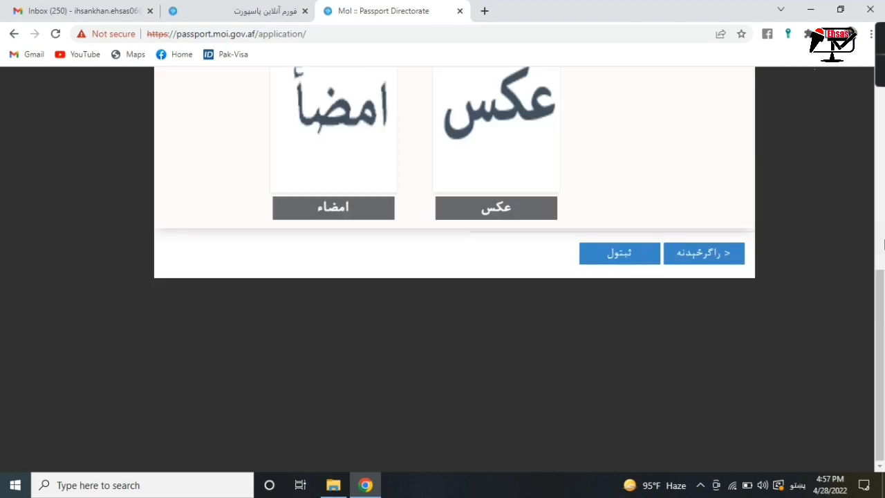
- Load Picture_041_copy.jpg from the Desktop's All Documents folder into the photo uploader
{"action": "mouse_move", "coordinate": [876, 315]}
{"action": "left_mouse_down"}
{"action": "mouse_move", "coordinate": [875, 212]}
{"action": "mouse_move", "coordinate": [881, 252]}
{"action": "left_mouse_up"}
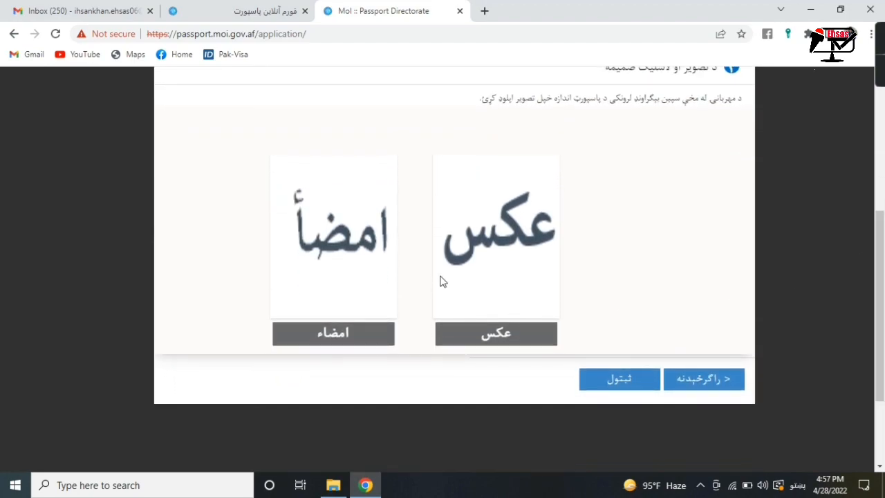
{"action": "left_click", "coordinate": [495, 340]}
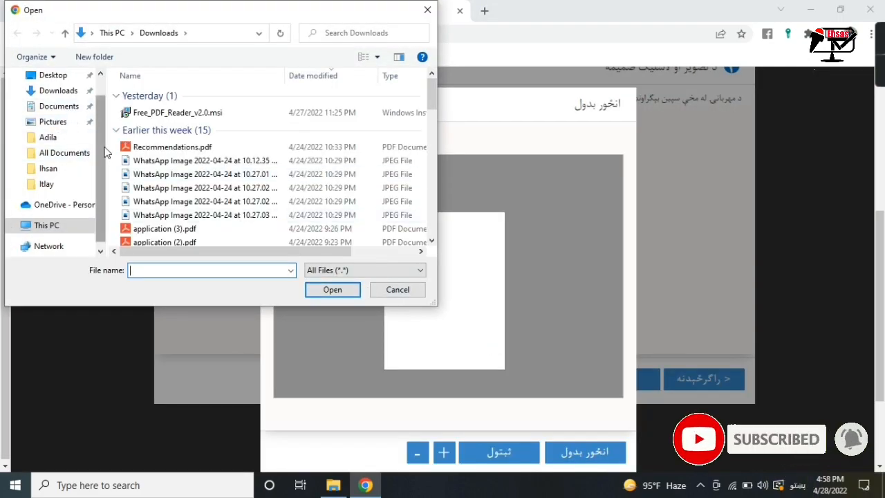
{"action": "scroll", "coordinate": [103, 139], "scroll_direction": "up", "scroll_amount": 2}
{"action": "left_click", "coordinate": [73, 106]}
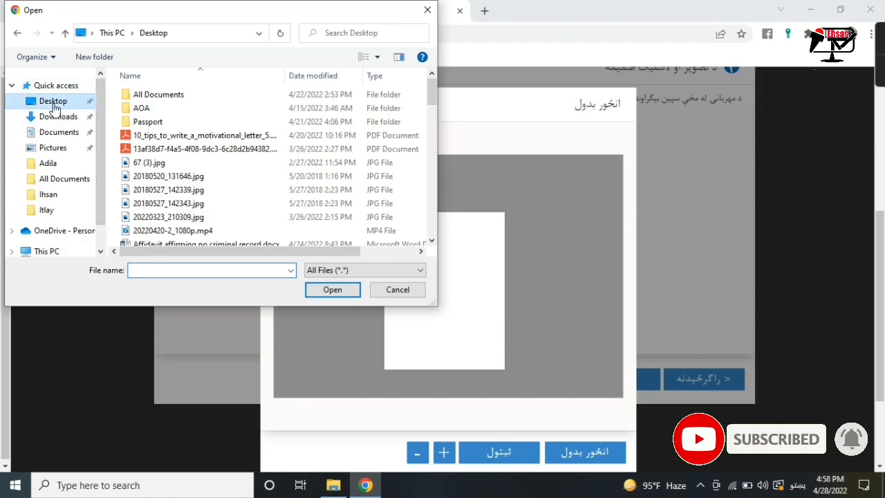
{"action": "double_click", "coordinate": [137, 97]}
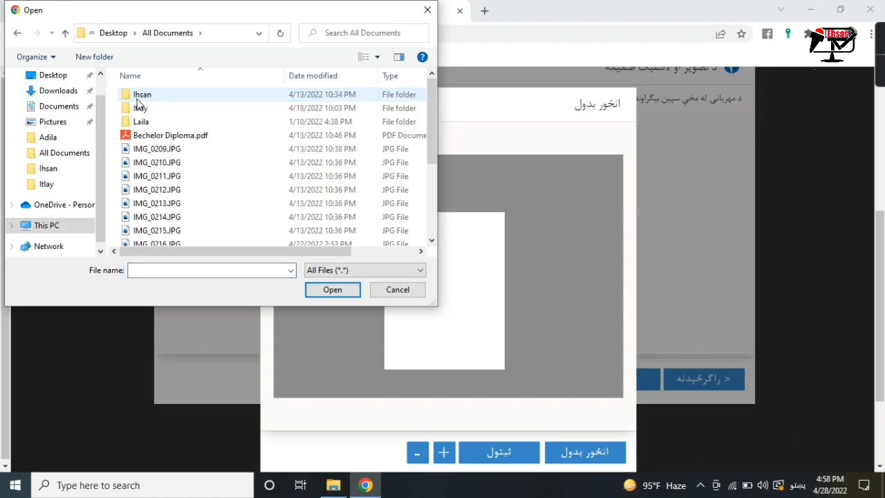
{"action": "double_click", "coordinate": [137, 98]}
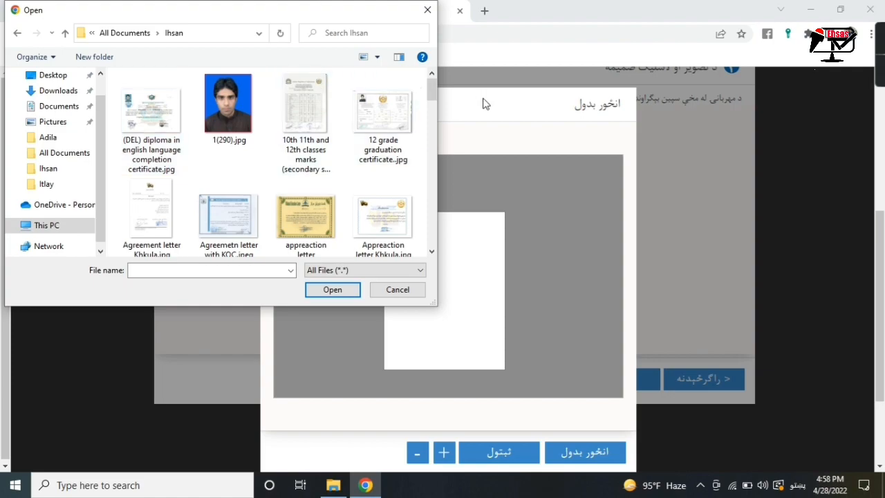
{"action": "left_click_drag", "start_coordinate": [432, 97], "coordinate": [418, 215]}
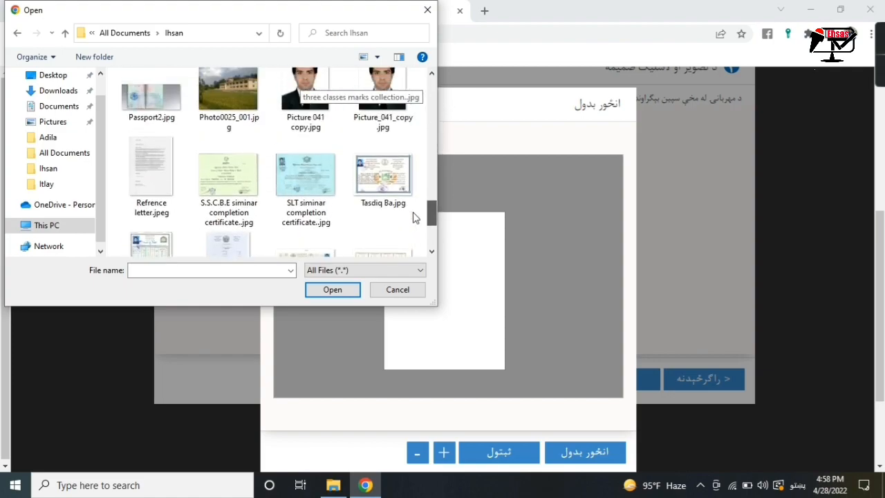
{"action": "double_click", "coordinate": [378, 155]}
- Zoom out and centre the photo within the crop frame, then save it to the form
{"action": "left_click_drag", "start_coordinate": [432, 271], "coordinate": [404, 286]}
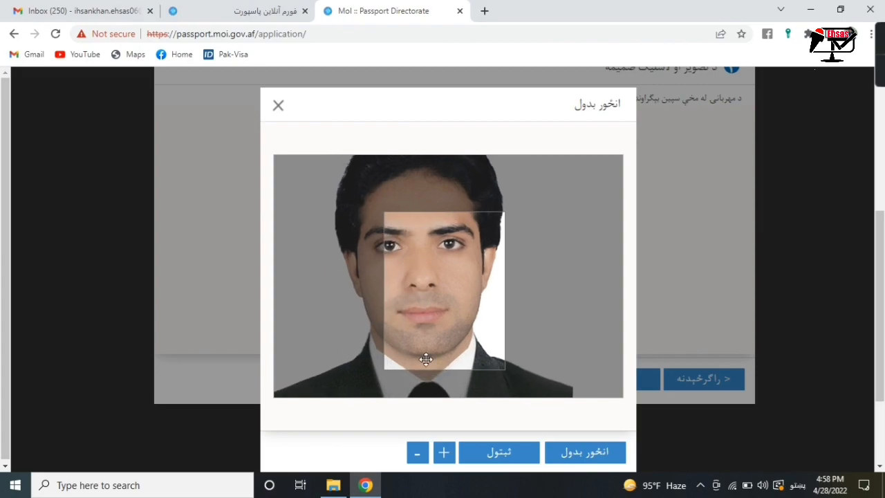
{"action": "left_click", "coordinate": [417, 456]}
{"action": "left_click", "coordinate": [418, 456]}
{"action": "left_click", "coordinate": [417, 456]}
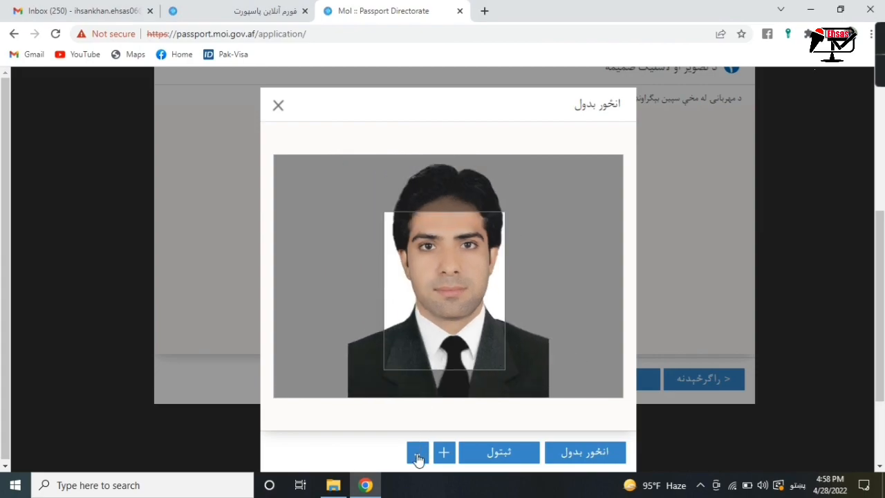
{"action": "left_click", "coordinate": [417, 456]}
{"action": "left_click", "coordinate": [417, 456]}
{"action": "left_click", "coordinate": [417, 456]}
{"action": "left_click_drag", "start_coordinate": [464, 295], "coordinate": [460, 307]}
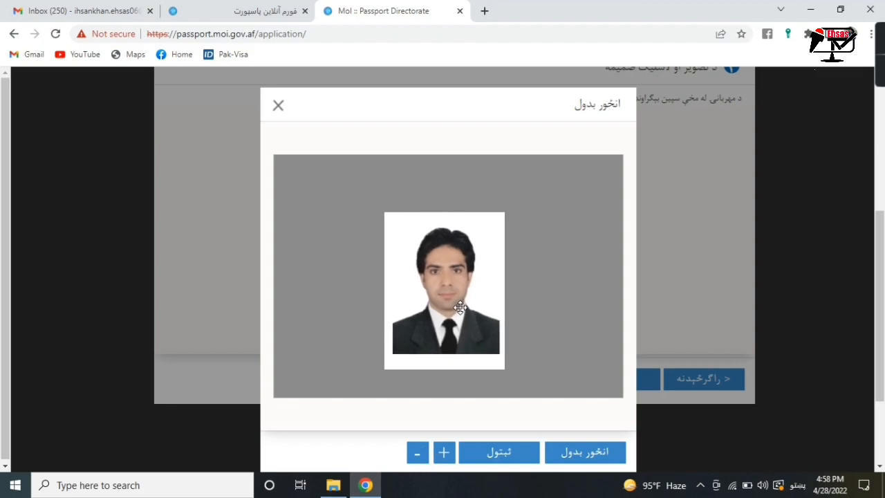
{"action": "left_click", "coordinate": [446, 453]}
{"action": "left_click_drag", "start_coordinate": [450, 347], "coordinate": [450, 360]}
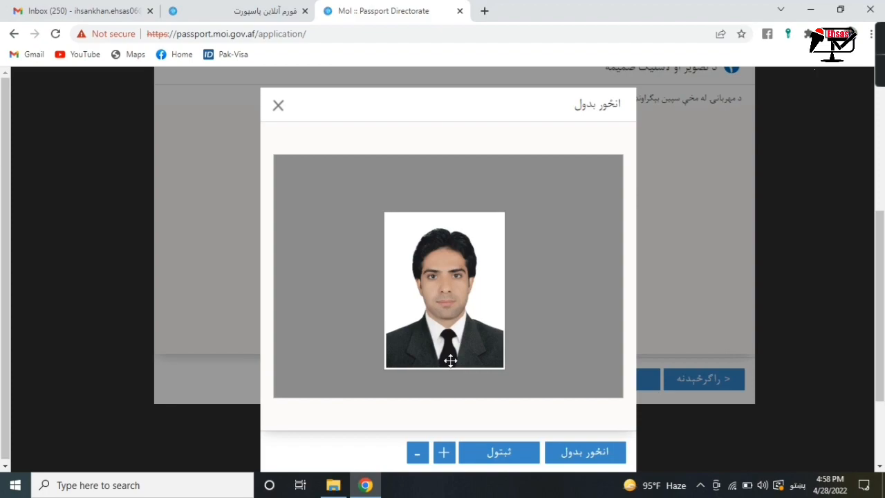
{"action": "left_click", "coordinate": [495, 458]}
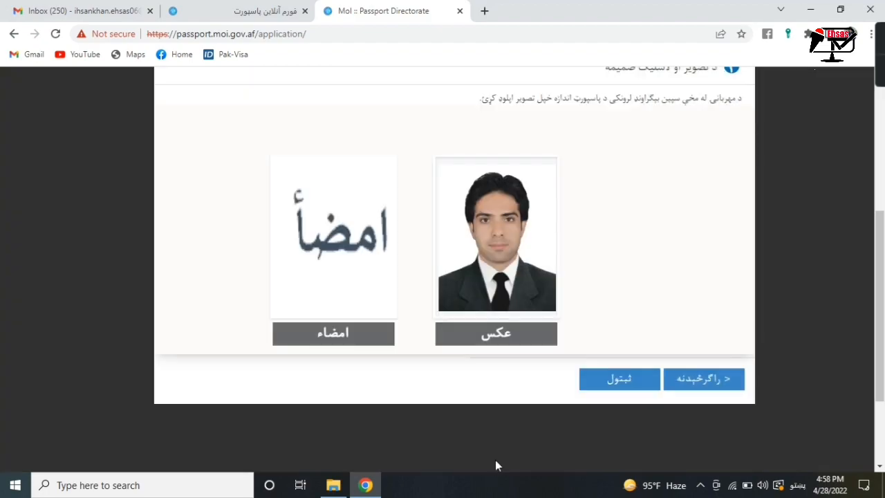
- Upload the WhatsApp signature image from Desktop > Passport, zoom it out to fit, and save it
{"action": "left_click", "coordinate": [334, 328]}
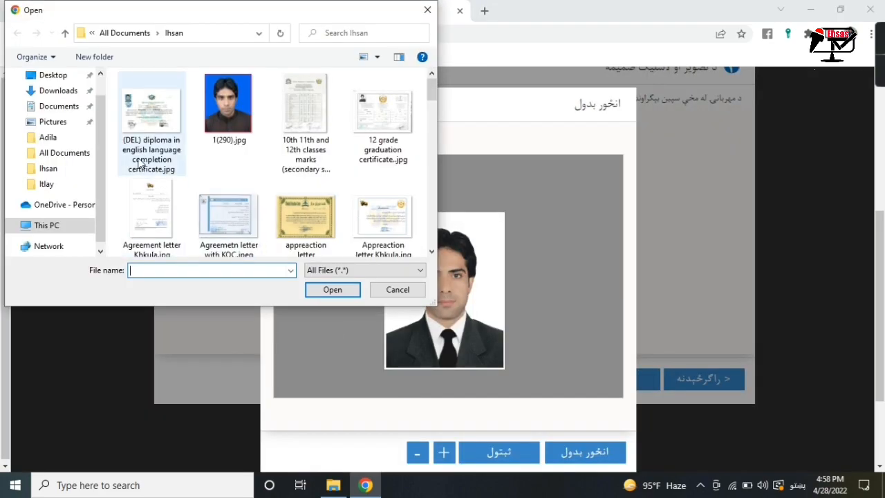
{"action": "left_click", "coordinate": [52, 76]}
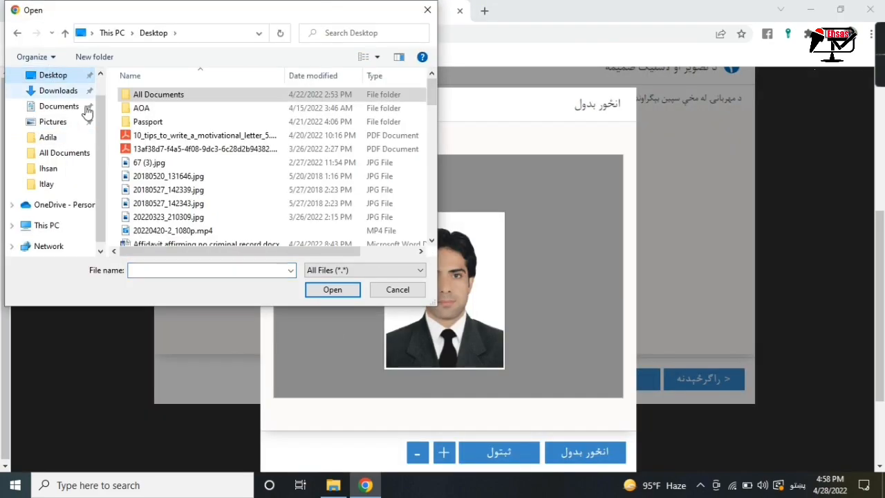
{"action": "double_click", "coordinate": [151, 124]}
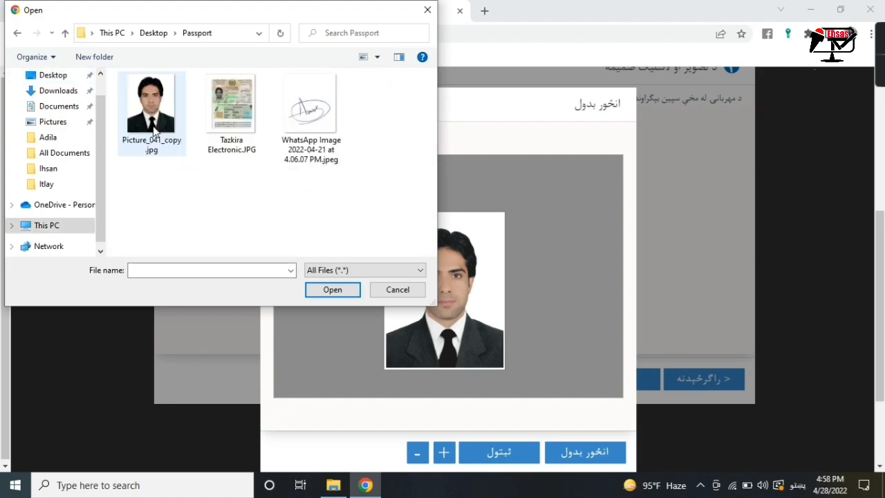
{"action": "left_click", "coordinate": [331, 129]}
{"action": "double_click", "coordinate": [331, 128]}
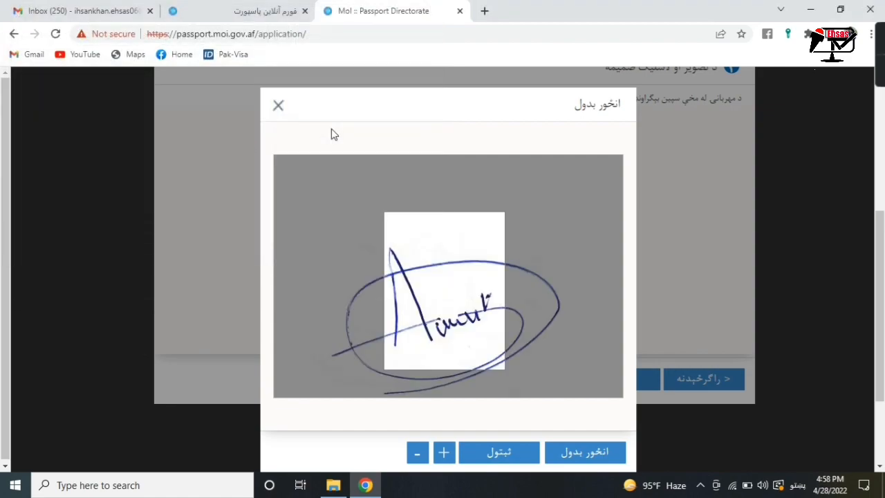
{"action": "left_click", "coordinate": [417, 453]}
{"action": "left_click", "coordinate": [417, 453]}
{"action": "left_click", "coordinate": [417, 453]}
{"action": "left_click", "coordinate": [417, 453]}
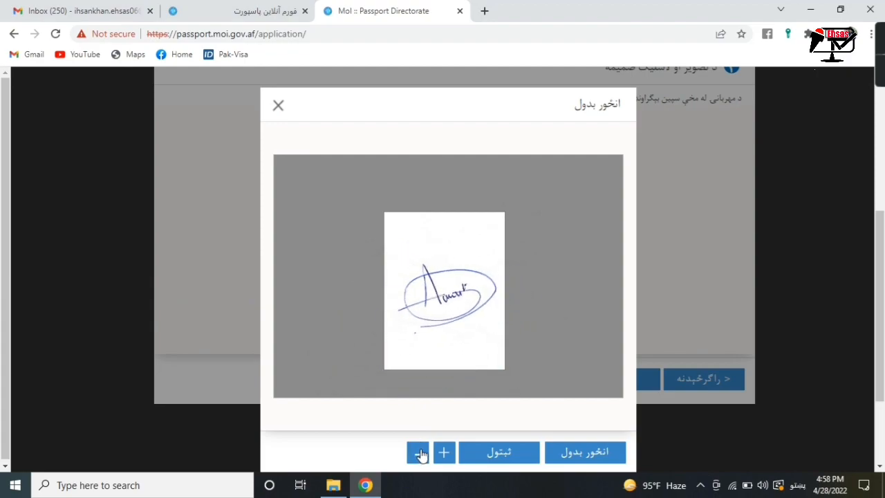
{"action": "left_click", "coordinate": [522, 452]}
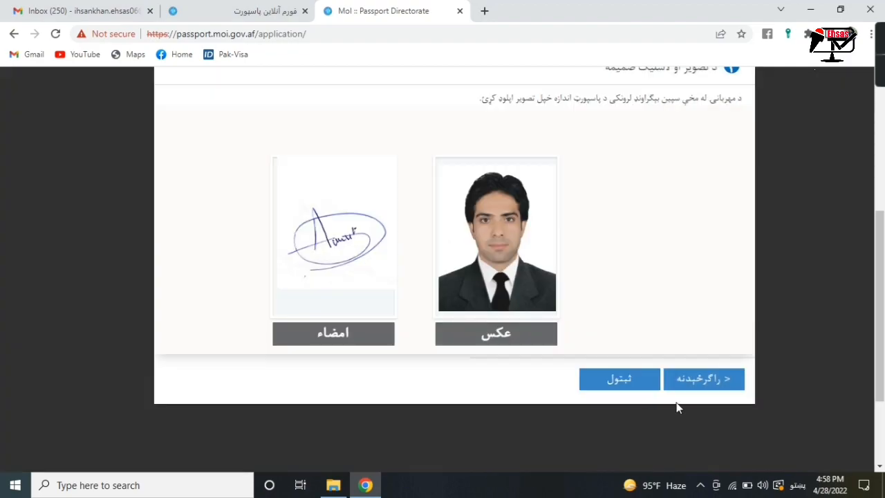
- Save the photo and signature with ثبتول to reach the passport collection address step
{"action": "left_click", "coordinate": [624, 387]}
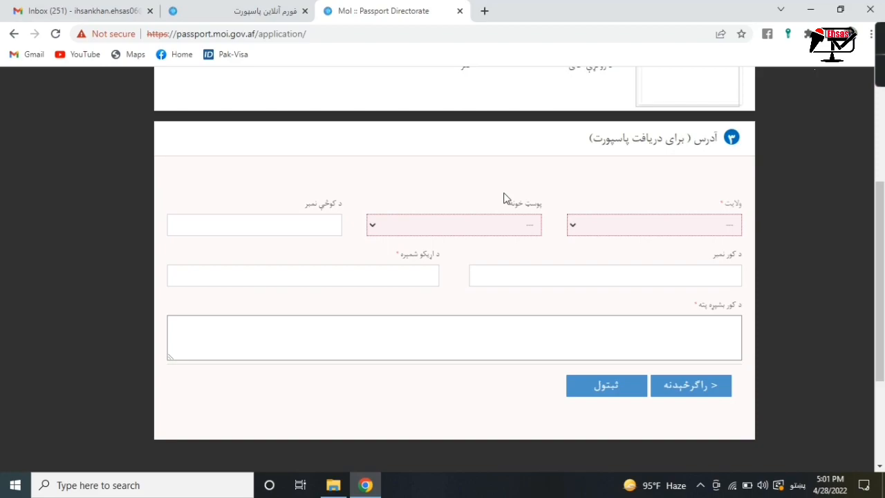
- Choose کابل as the delivery province and پشتونستان as the post office
{"action": "left_click", "coordinate": [600, 224]}
{"action": "left_click", "coordinate": [595, 262]}
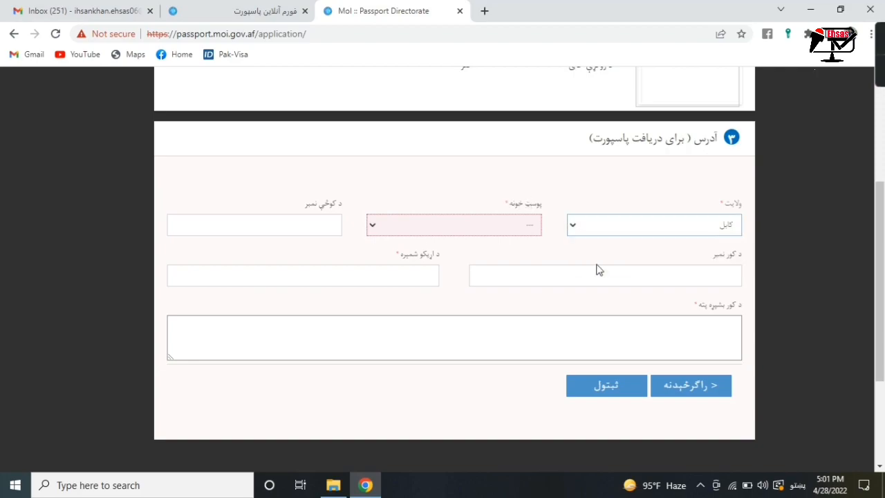
{"action": "left_click", "coordinate": [517, 230]}
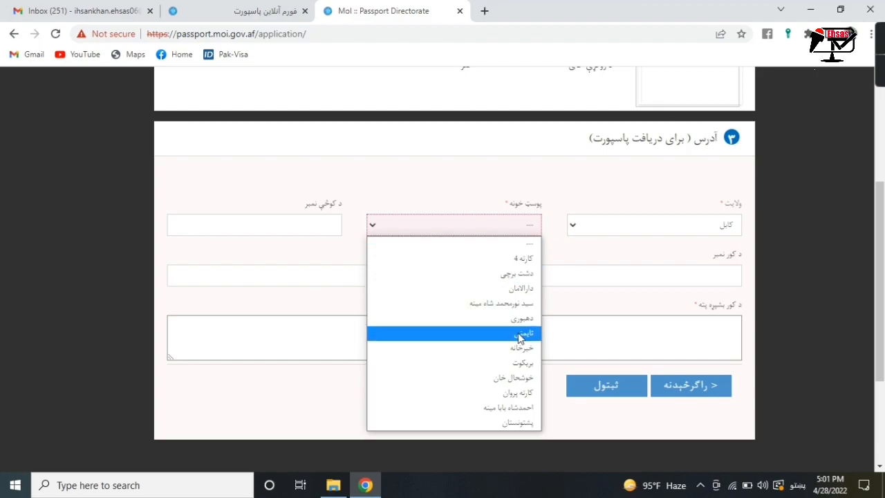
{"action": "left_click", "coordinate": [507, 423]}
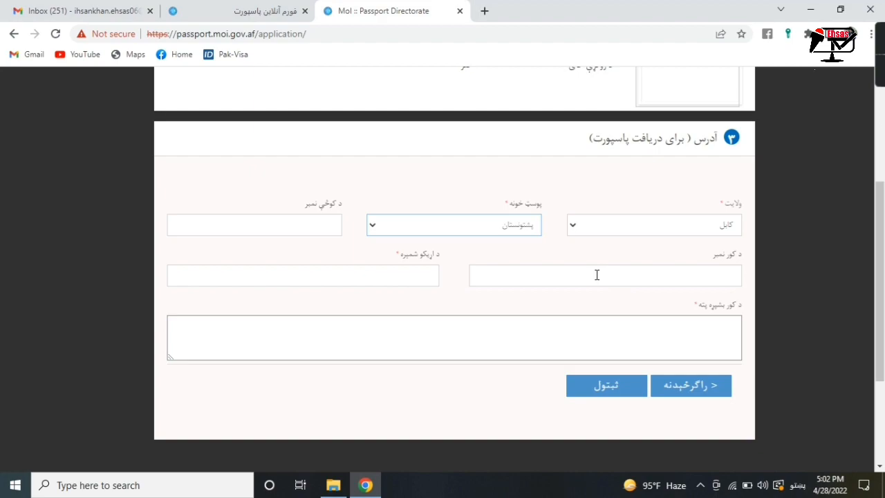
{"action": "left_click", "coordinate": [375, 276]}
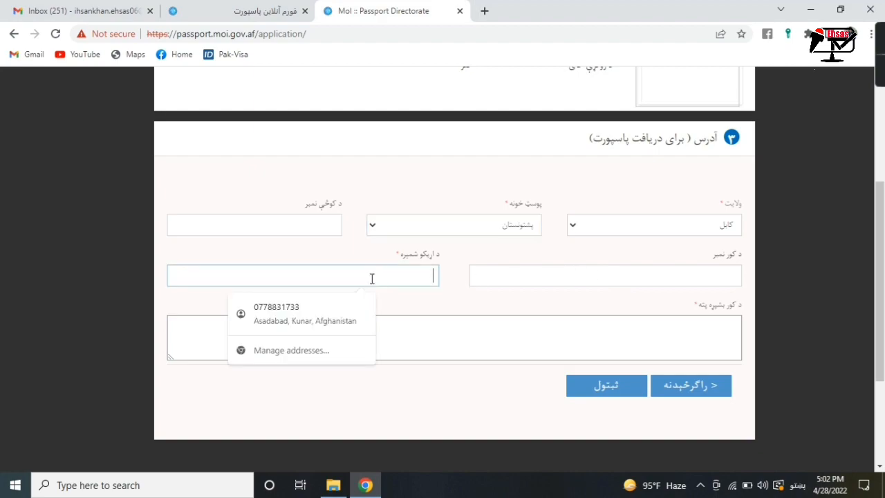
- Fill the contact phone from the saved autofill entry and clear the autofilled house number
{"action": "left_click", "coordinate": [323, 307]}
{"action": "triple_click", "coordinate": [223, 233]}
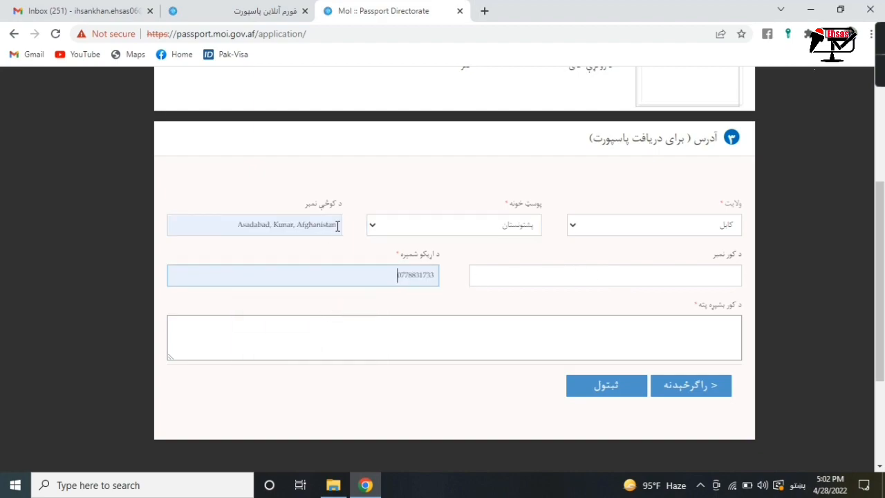
{"action": "key", "text": "BackSpace"}
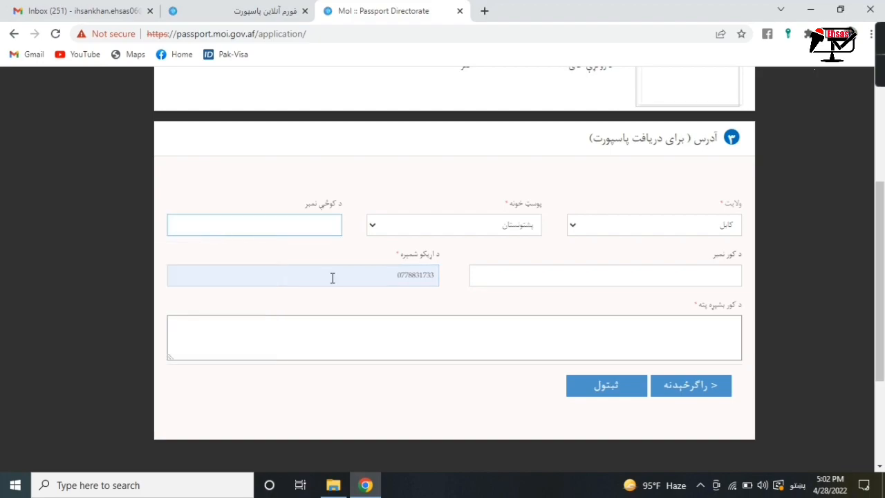
{"action": "left_click", "coordinate": [399, 276]}
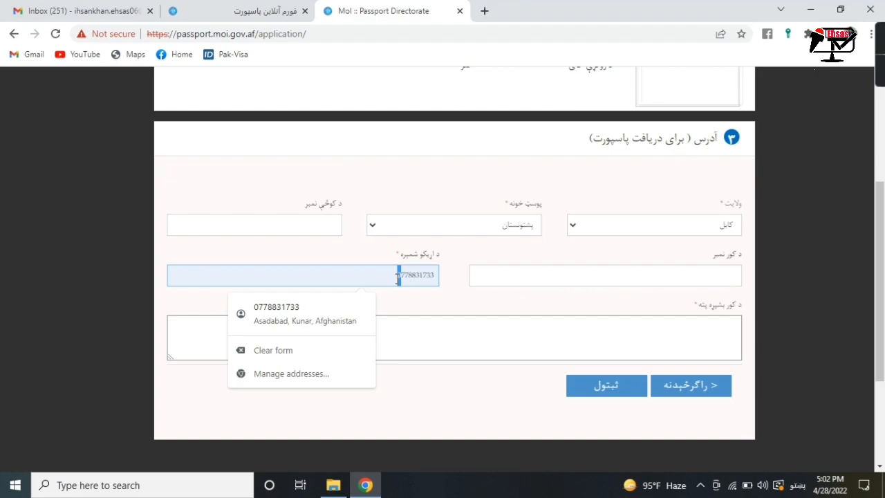
- Type the full postal address in Pashto and save the address section
{"action": "left_click", "coordinate": [496, 339]}
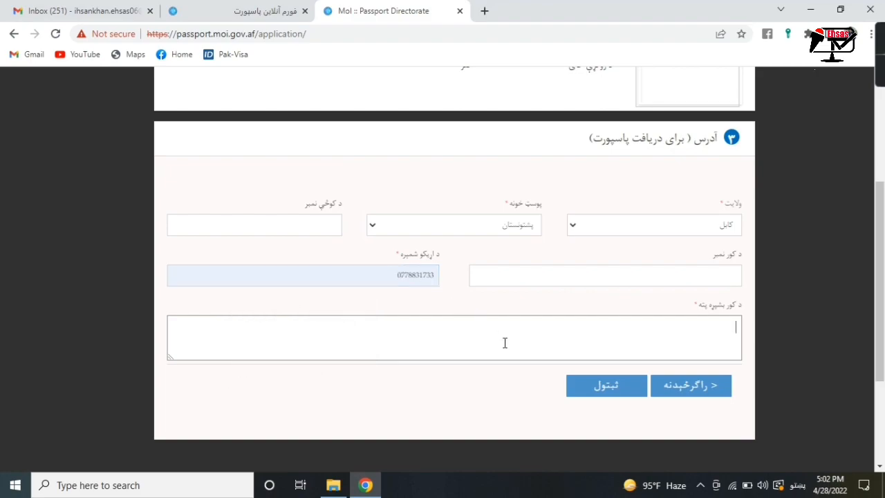
{"action": "key", "text": "alt+shift"}
{"action": "key", "text": "alt+shift"}
{"action": "left_click", "coordinate": [585, 395]}
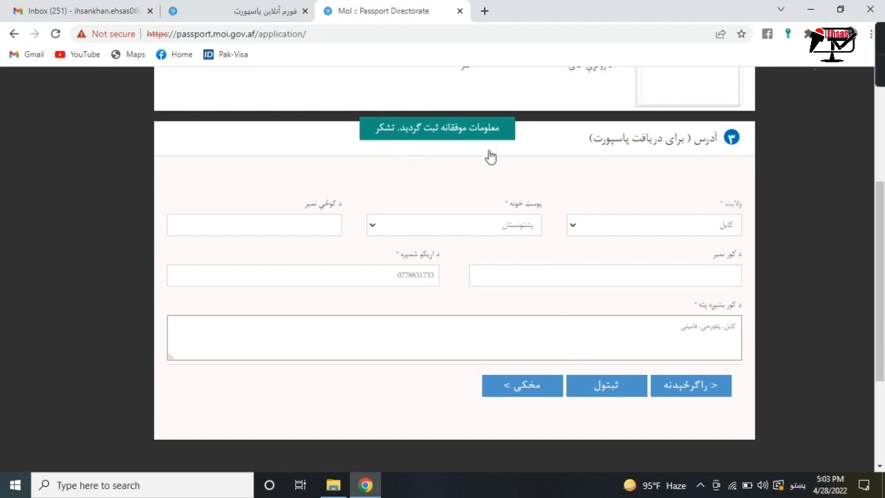
- Move on to the education section and set the education level to لسانس
{"action": "left_click", "coordinate": [522, 394]}
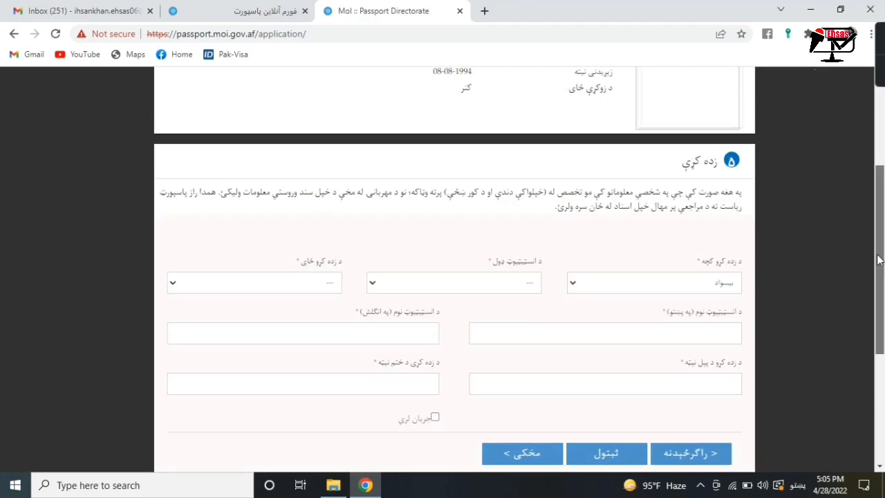
{"action": "left_click_drag", "start_coordinate": [878, 259], "coordinate": [878, 264]}
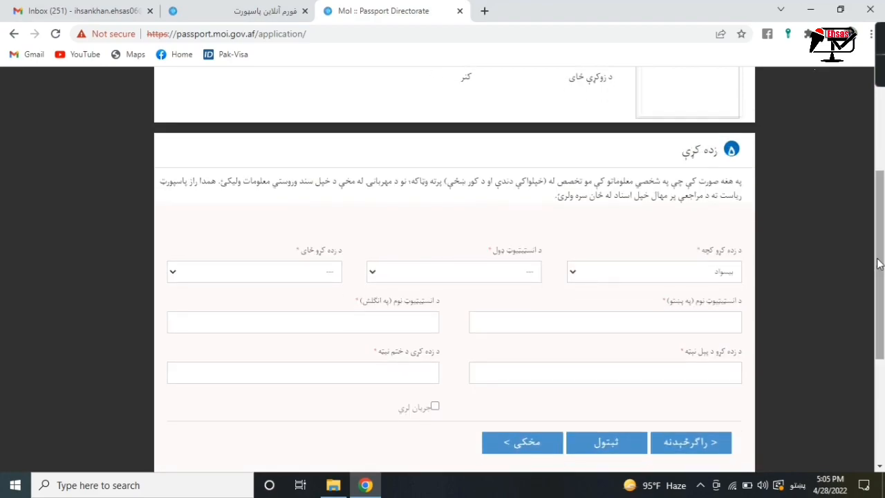
{"action": "left_click", "coordinate": [699, 272]}
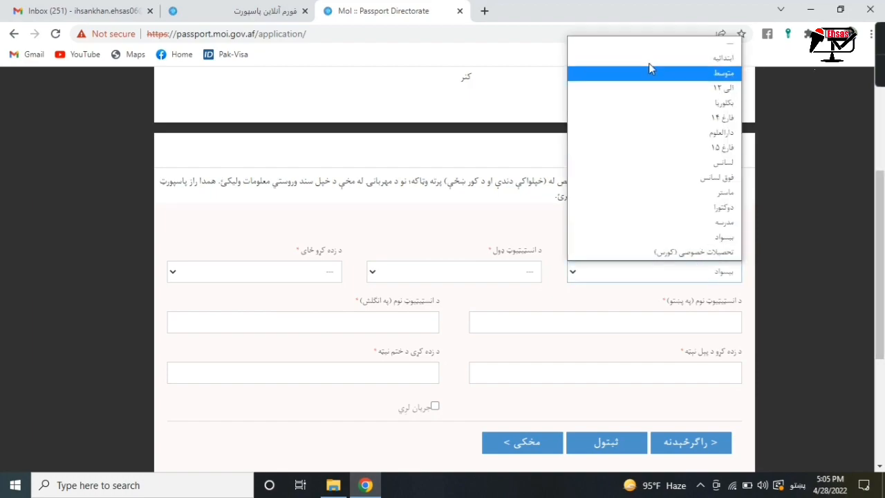
{"action": "left_click", "coordinate": [652, 50]}
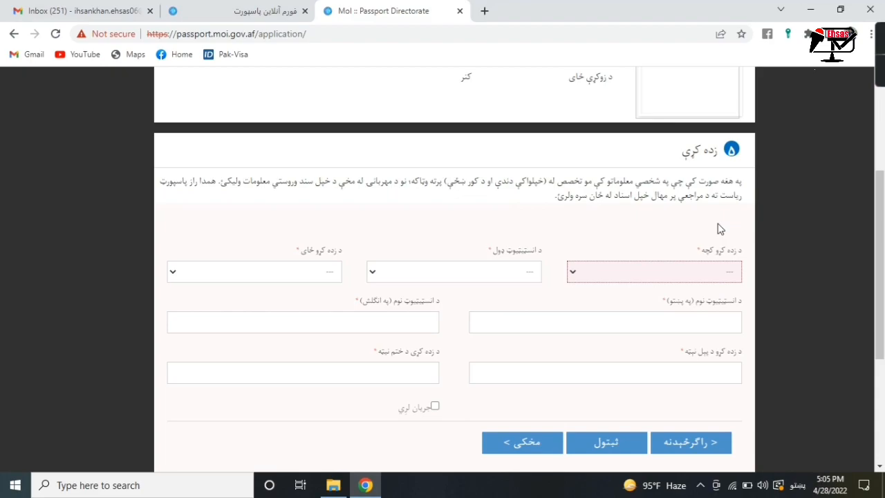
{"action": "left_click", "coordinate": [719, 273]}
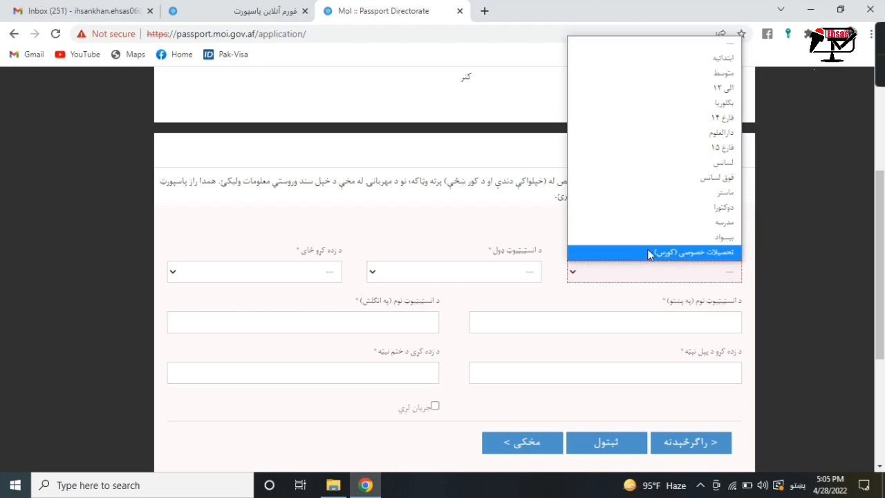
{"action": "left_click", "coordinate": [726, 164]}
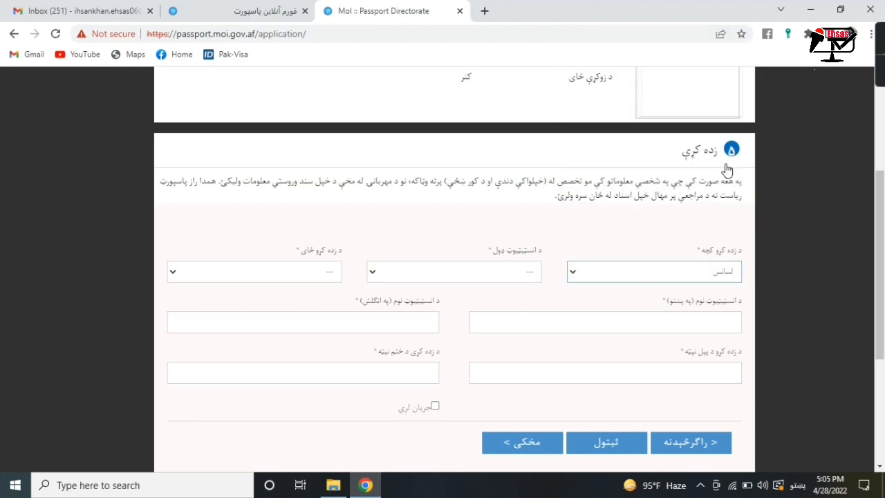
- Set the institution type to دولتي and the study country to افغانستان
{"action": "left_click", "coordinate": [506, 273]}
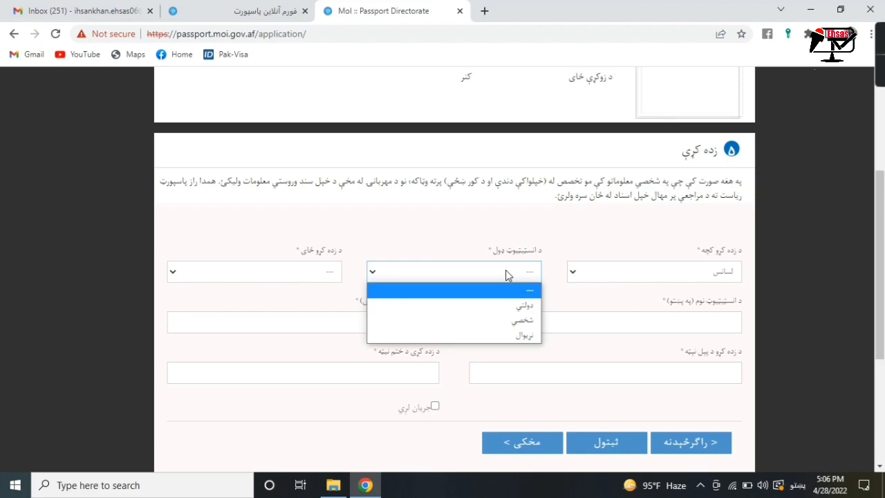
{"action": "left_click", "coordinate": [505, 306]}
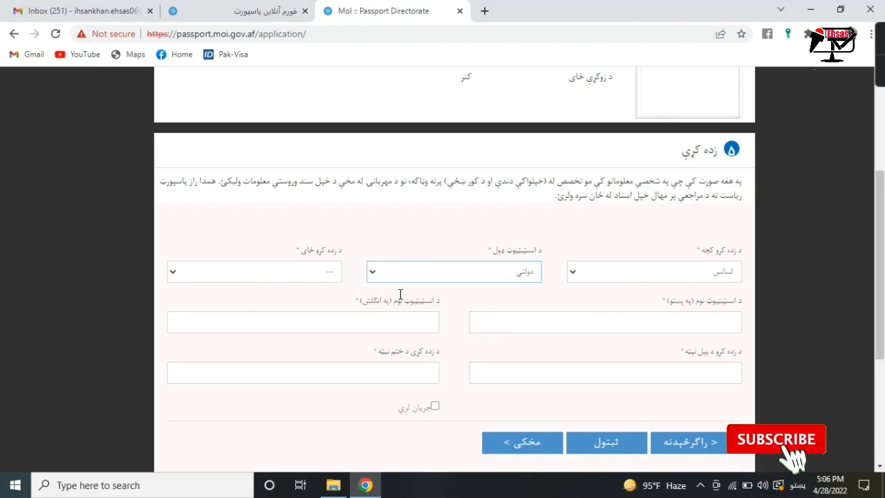
{"action": "left_click", "coordinate": [304, 274]}
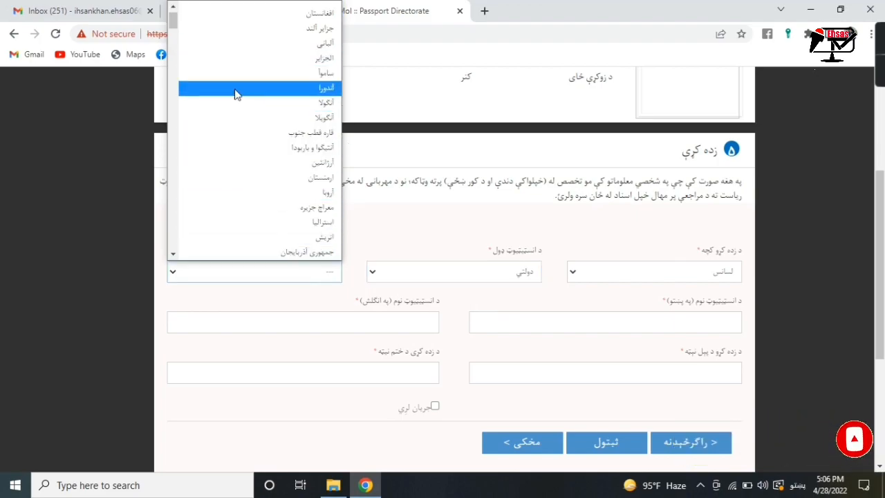
{"action": "left_click", "coordinate": [235, 19]}
{"action": "left_click_drag", "start_coordinate": [879, 286], "coordinate": [877, 340]}
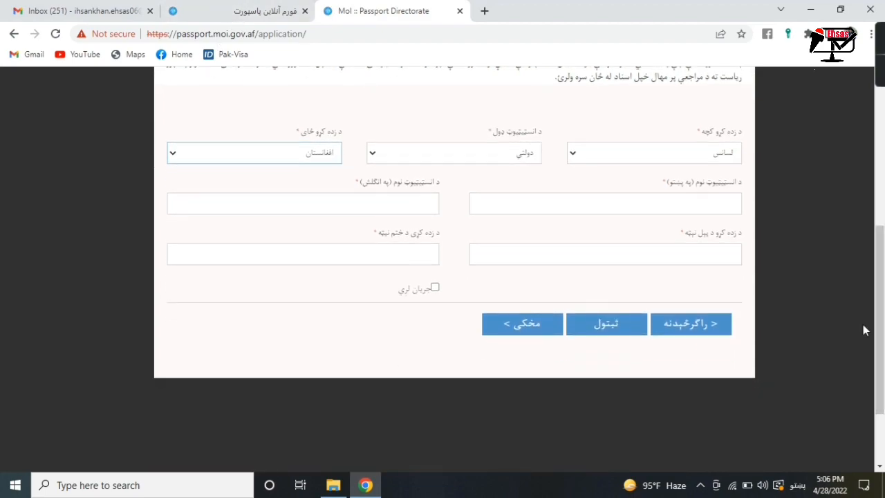
- Enter the institute name 'سید جمال الدین افغانی پوهنتون' in Pashto and 'SAYED JAMALUDDIN AFGHANI UNIVERSITY' in English
{"action": "left_click", "coordinate": [674, 206]}
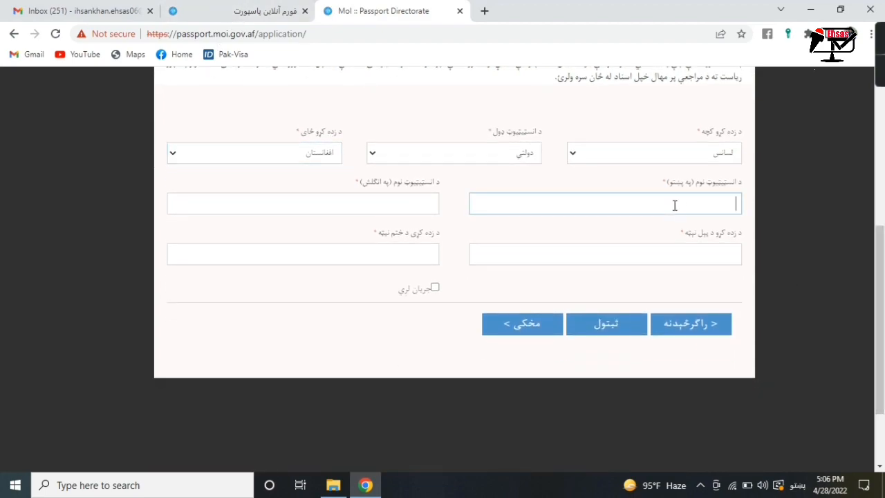
{"action": "type", "text": "سید جمال الدین افغانی پوهنتون"}
{"action": "left_click", "coordinate": [404, 207]}
{"action": "key", "text": "alt+shift"}
{"action": "type", "text": "SAYED JAMALUDDIN AFGHANI UNI"}
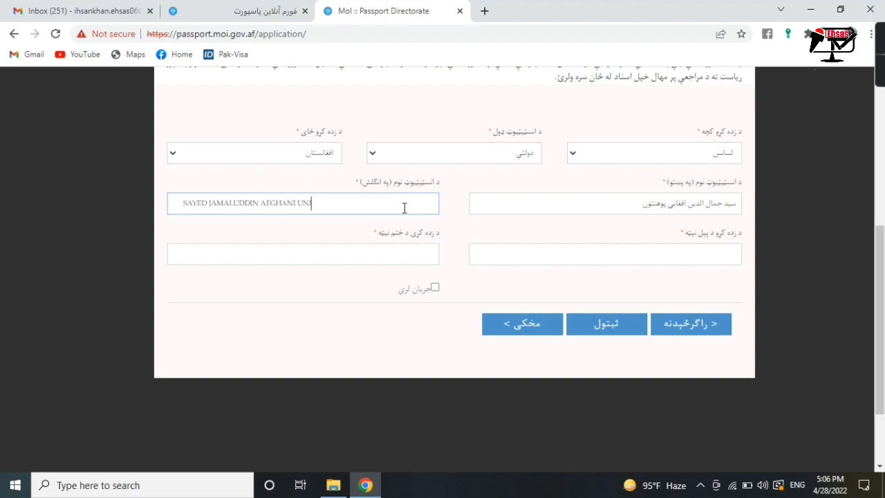
{"action": "type", "text": "VERSITY"}
- Set the study start date to 03/15/2012
{"action": "left_click", "coordinate": [486, 256]}
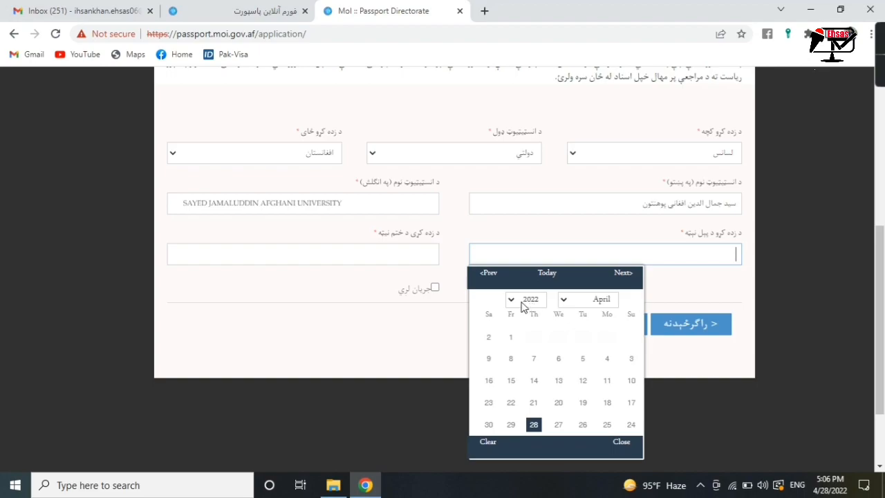
{"action": "left_click", "coordinate": [522, 306]}
{"action": "left_click", "coordinate": [530, 136]}
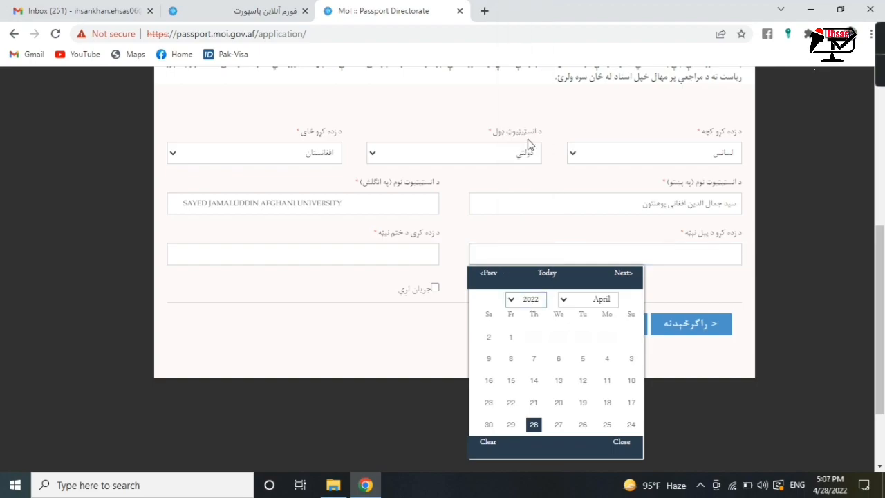
{"action": "left_click", "coordinate": [568, 298]}
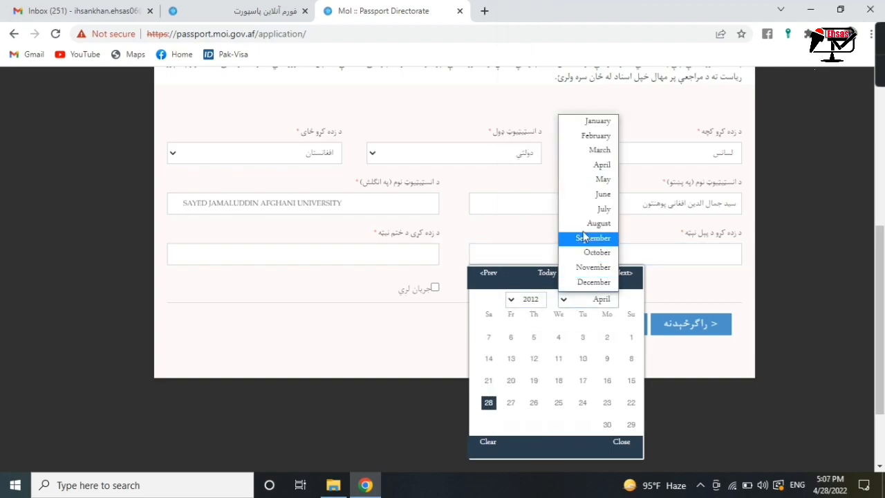
{"action": "left_click", "coordinate": [572, 157]}
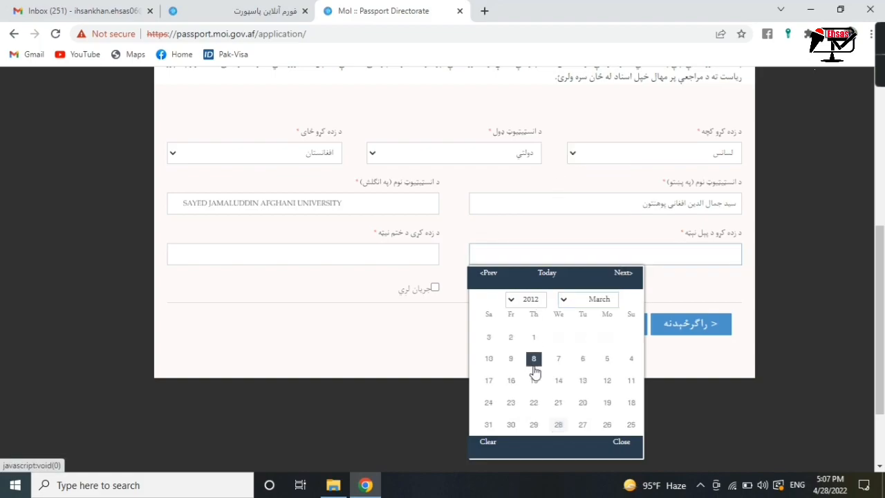
{"action": "left_click", "coordinate": [533, 380]}
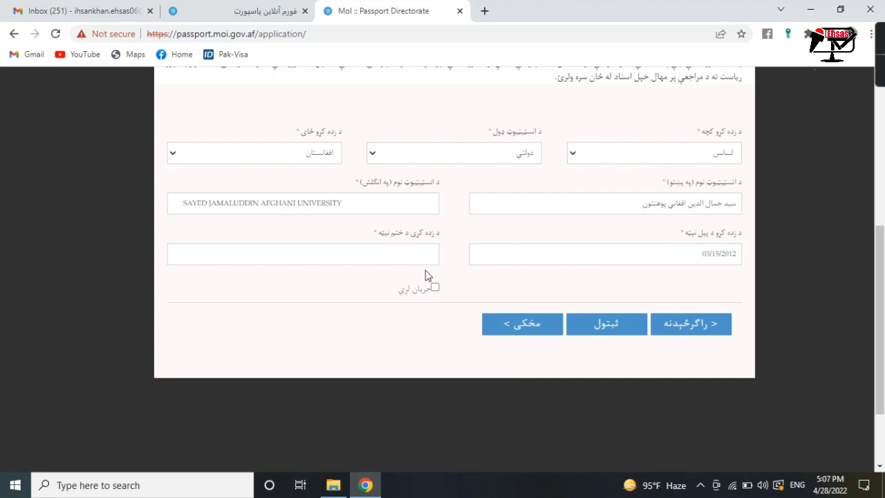
- Set the graduation date to 12/28/2016 and save the education section
{"action": "left_click", "coordinate": [414, 252]}
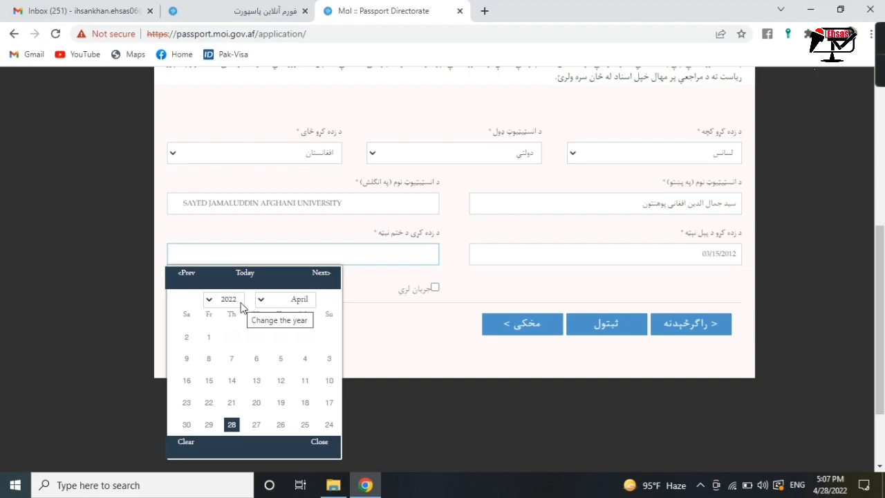
{"action": "left_click", "coordinate": [240, 303]}
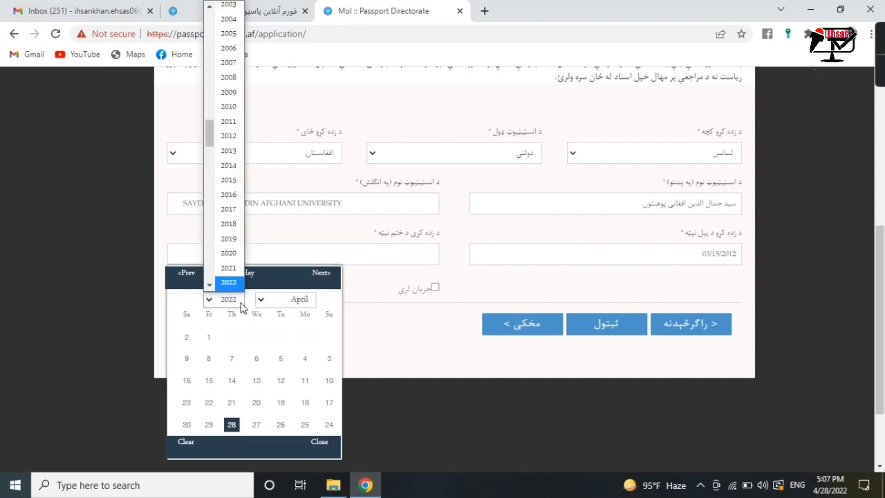
{"action": "left_click", "coordinate": [228, 195]}
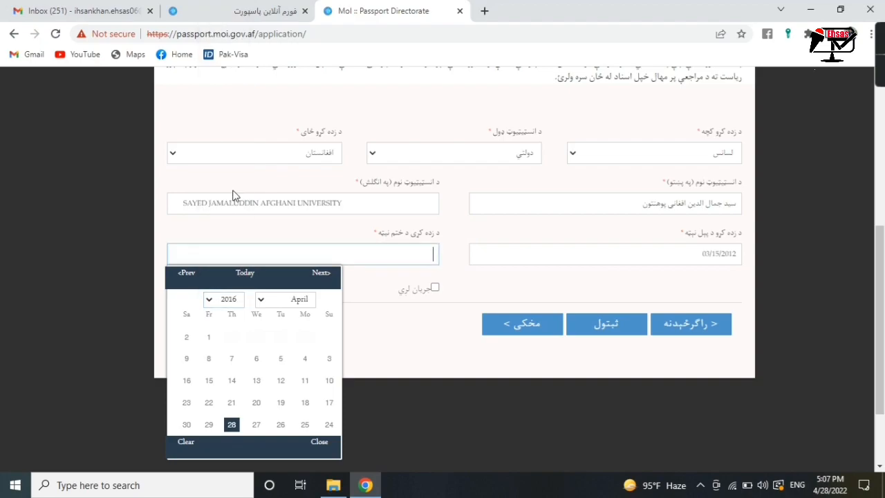
{"action": "left_click", "coordinate": [267, 301]}
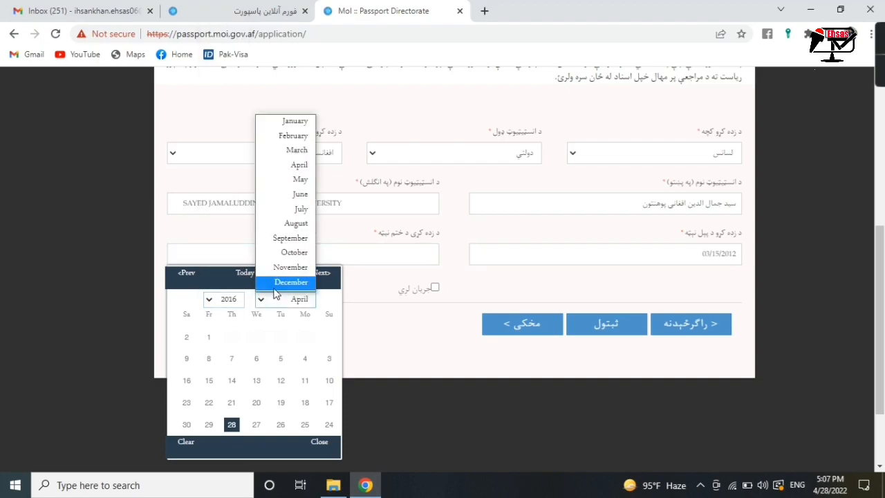
{"action": "left_click", "coordinate": [278, 283]}
{"action": "left_click", "coordinate": [257, 424]}
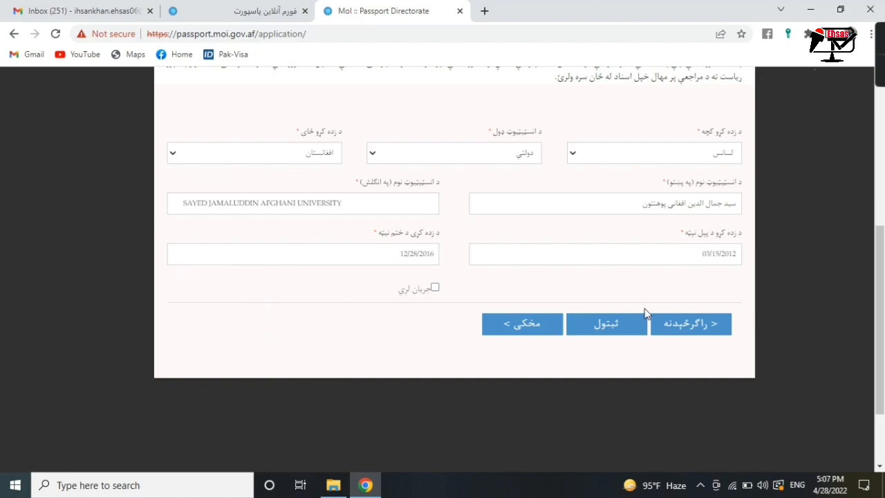
{"action": "left_click", "coordinate": [624, 325]}
{"action": "left_click", "coordinate": [519, 232]}
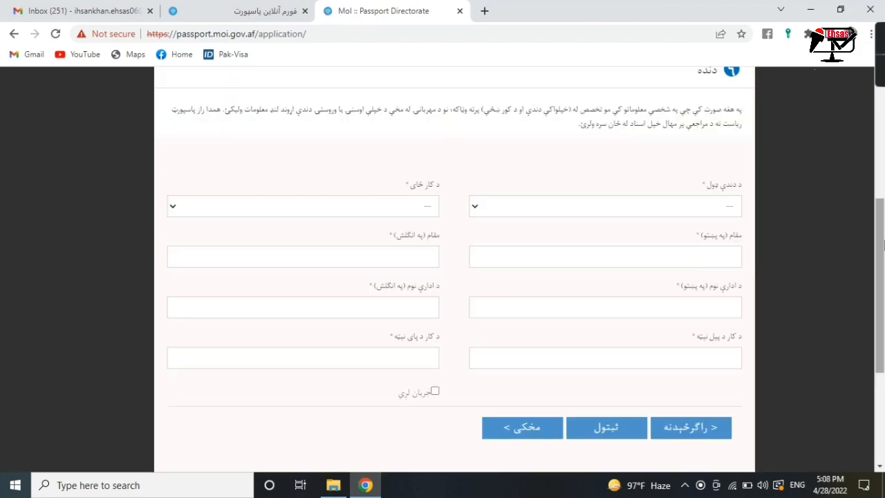
- Choose شخصي as the employment type and کنر as the workplace province
{"action": "mouse_move", "coordinate": [882, 245]}
{"action": "left_mouse_down"}
{"action": "mouse_move", "coordinate": [882, 224]}
{"action": "mouse_move", "coordinate": [881, 251]}
{"action": "left_mouse_up"}
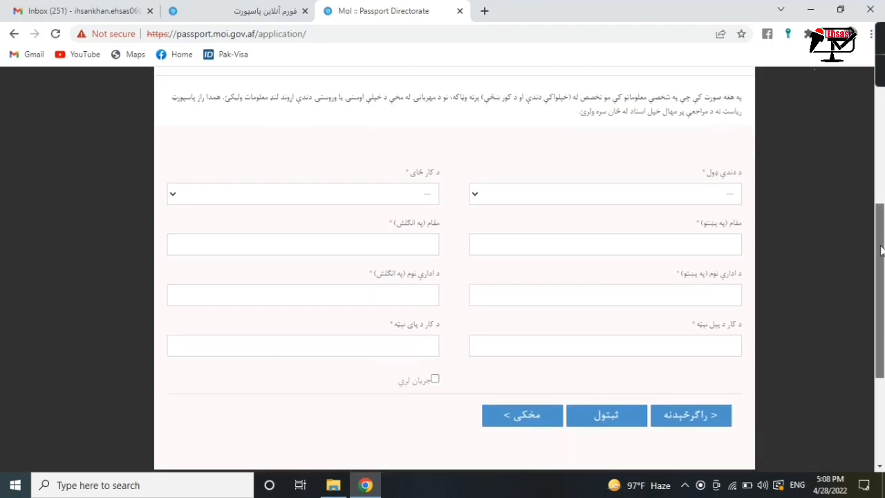
{"action": "left_click", "coordinate": [658, 199]}
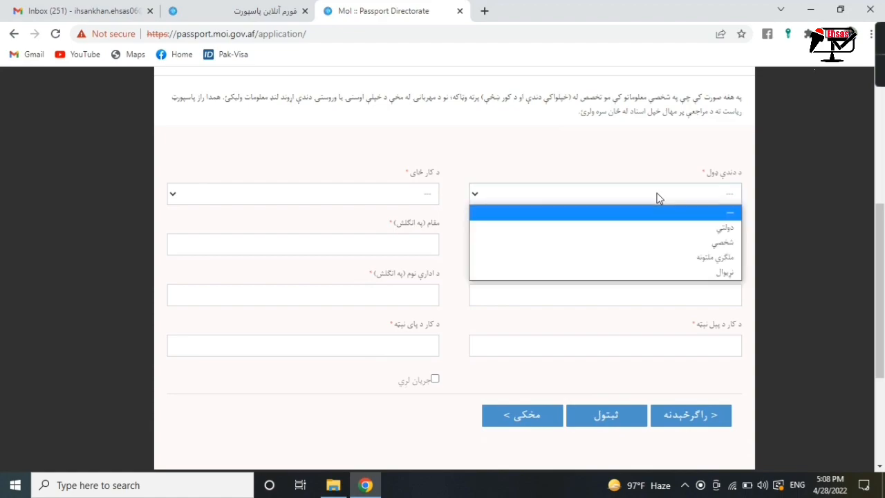
{"action": "left_click", "coordinate": [625, 244]}
{"action": "left_click", "coordinate": [390, 201]}
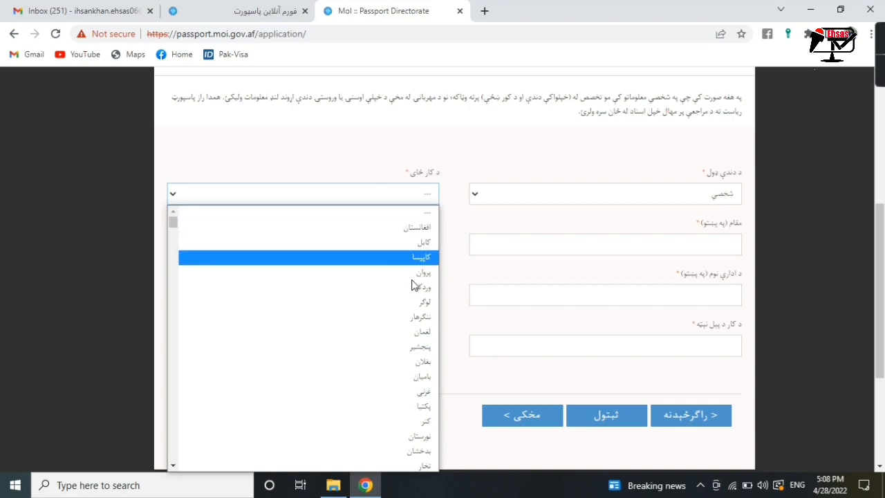
{"action": "left_click", "coordinate": [423, 421]}
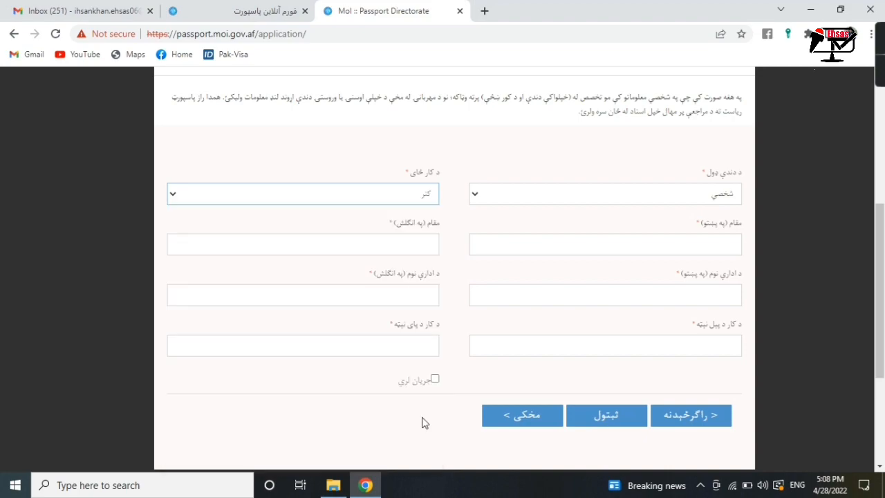
{"action": "left_click", "coordinate": [564, 245]}
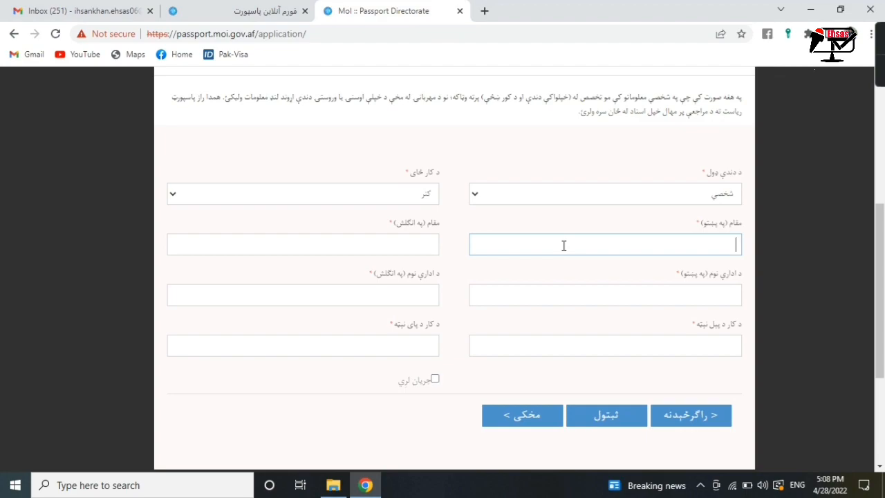
- Enter the position as 'مدیر' in Pashto and 'MANAGER' in English
{"action": "key", "text": "alt+shift"}
{"action": "type", "text": "مدیر"}
{"action": "left_click", "coordinate": [429, 244]}
{"action": "key", "text": "alt+shift"}
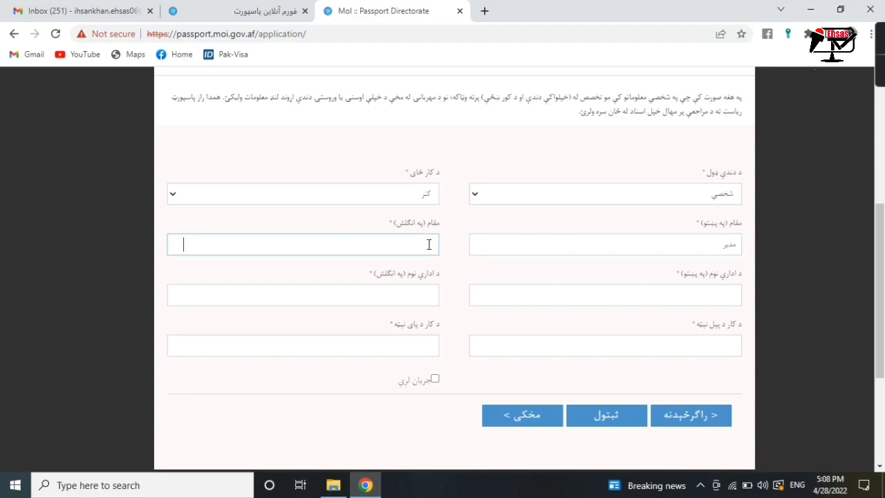
{"action": "type", "text": "MANAGER"}
- Enter the office name 'افغان ملت جوړوني موسسه' in Pashto and 'AFGHAN NATION BUILDING ORGANIZATION' in English
{"action": "key", "text": "alt+shift"}
{"action": "left_click", "coordinate": [570, 298]}
{"action": "type", "text": "افغ"}
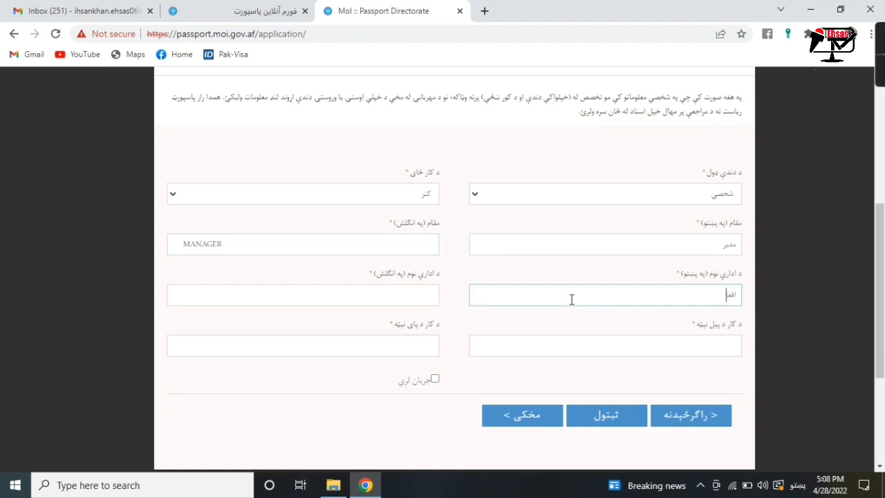
{"action": "type", "text": "ان ملت جوړوني موسسه"}
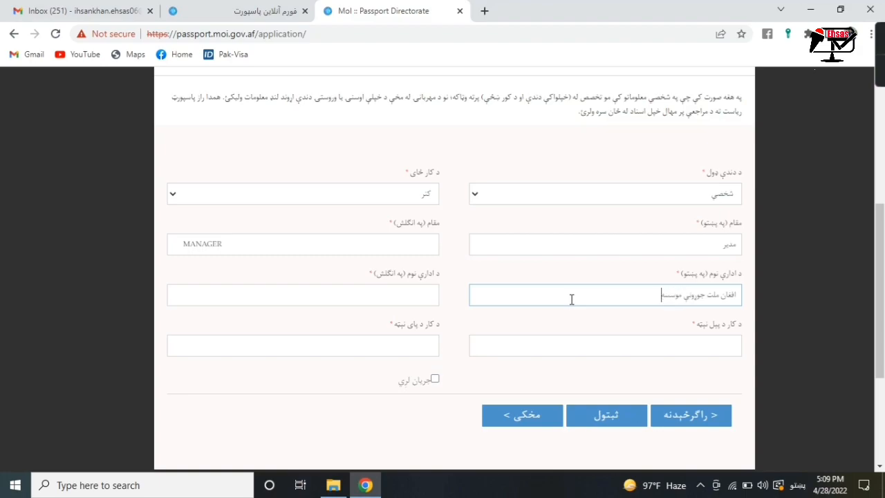
{"action": "left_click", "coordinate": [418, 291]}
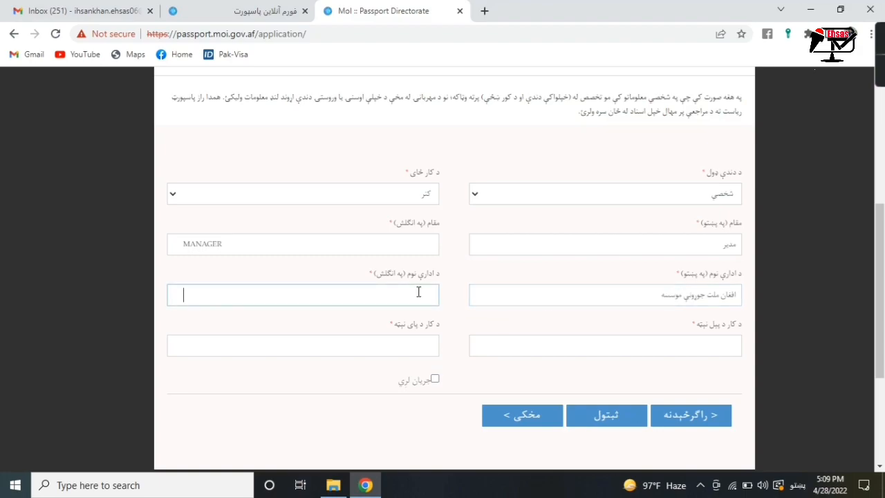
{"action": "key", "text": "alt+shift"}
{"action": "type", "text": "AFGHAN NATION"}
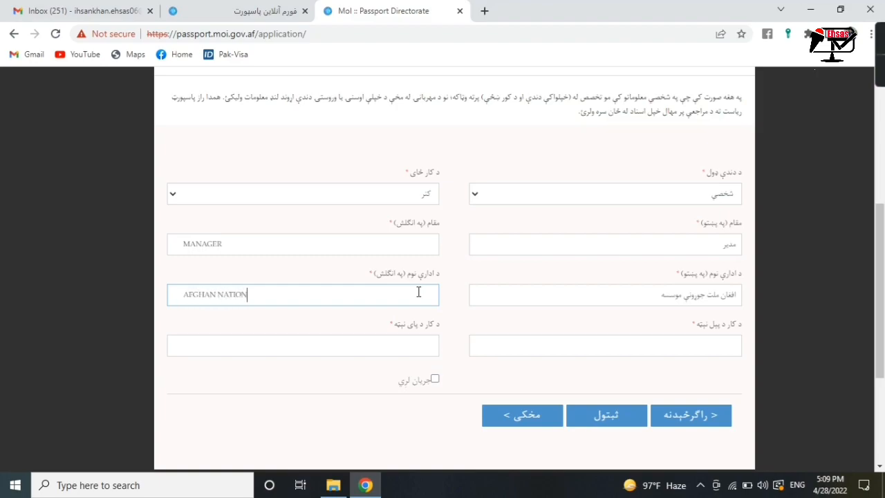
{"action": "type", "text": " BUILDING ORGANIZATION"}
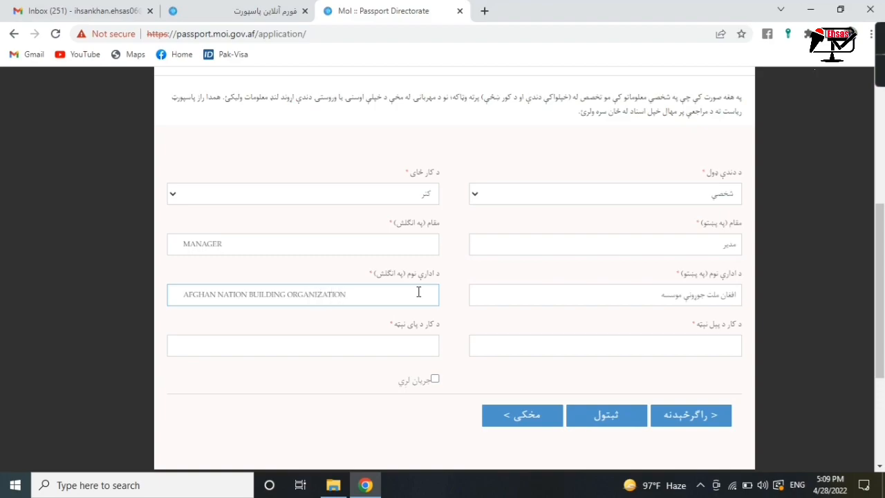
- Set the job start date to 02/11/2017
{"action": "left_click", "coordinate": [483, 349]}
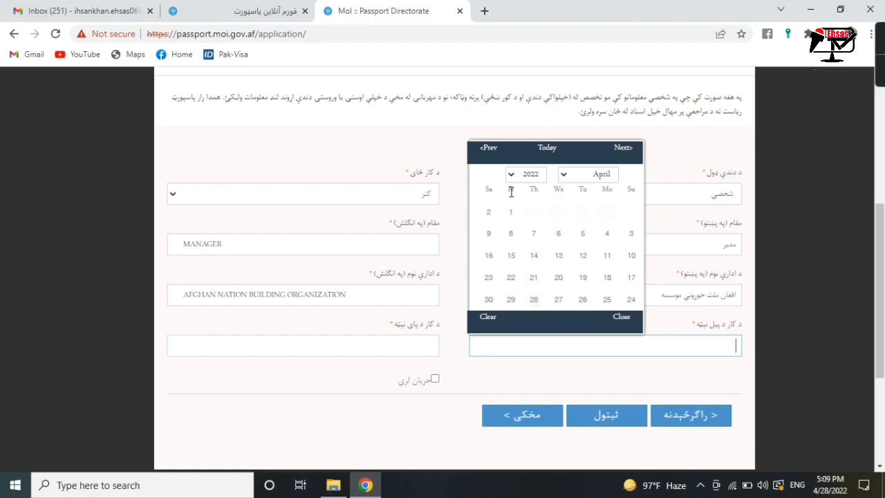
{"action": "left_click", "coordinate": [515, 176]}
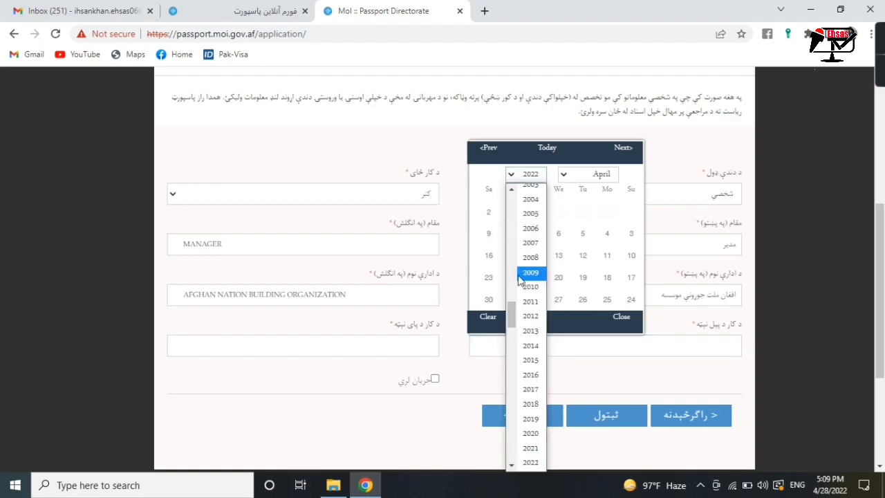
{"action": "left_click", "coordinate": [523, 390]}
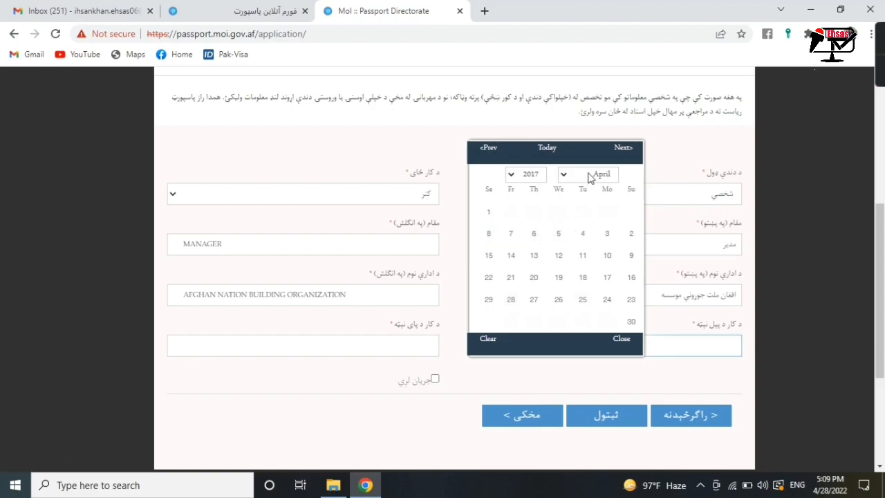
{"action": "left_click", "coordinate": [589, 177]}
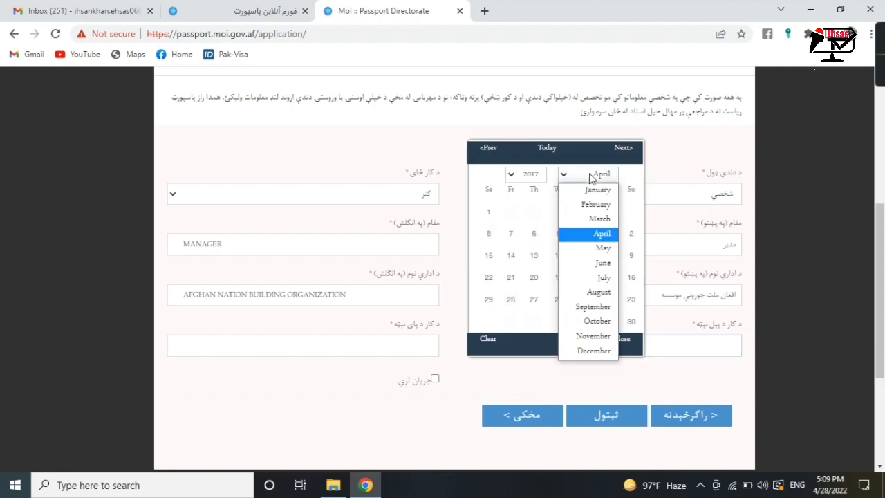
{"action": "left_click", "coordinate": [589, 207]}
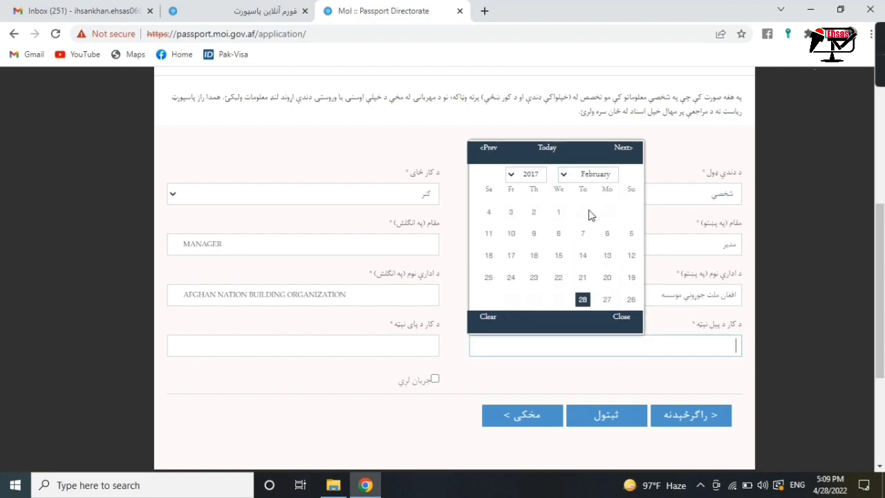
{"action": "left_click", "coordinate": [488, 233]}
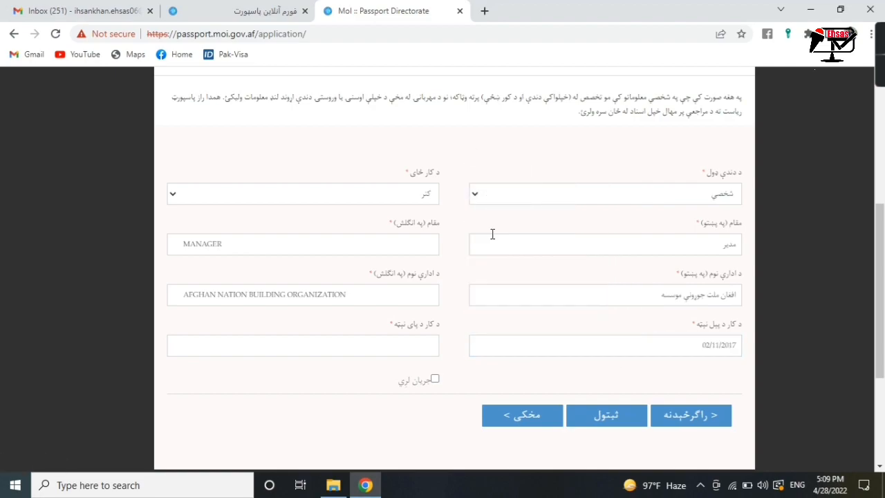
- Mark the job as current and save the employment details
{"action": "left_click", "coordinate": [435, 378]}
{"action": "left_click", "coordinate": [599, 419]}
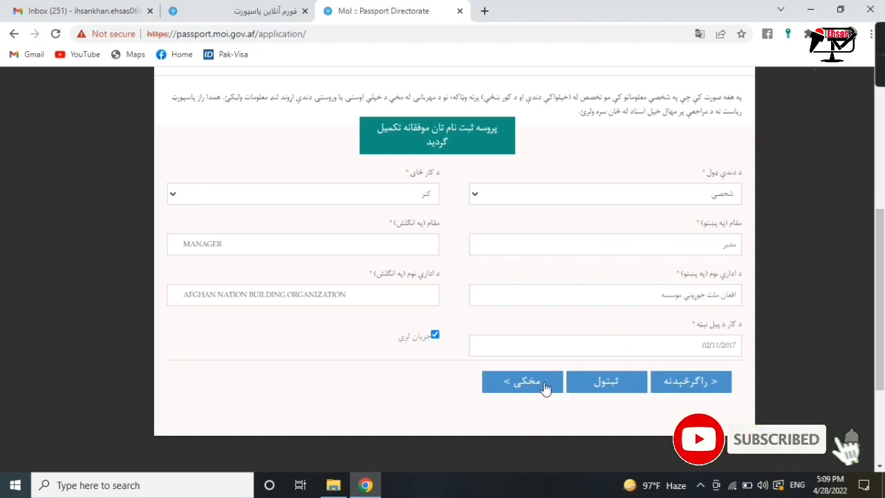
{"action": "left_click", "coordinate": [544, 386]}
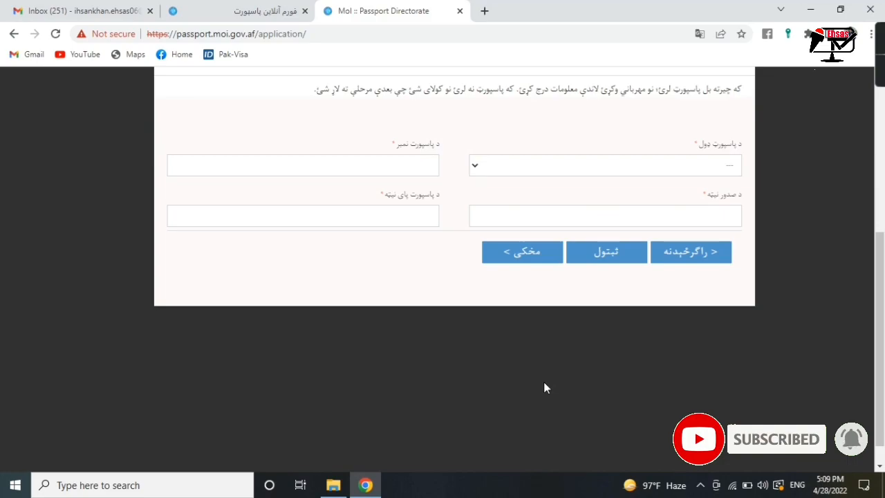
{"action": "left_click_drag", "start_coordinate": [879, 287], "coordinate": [882, 260]}
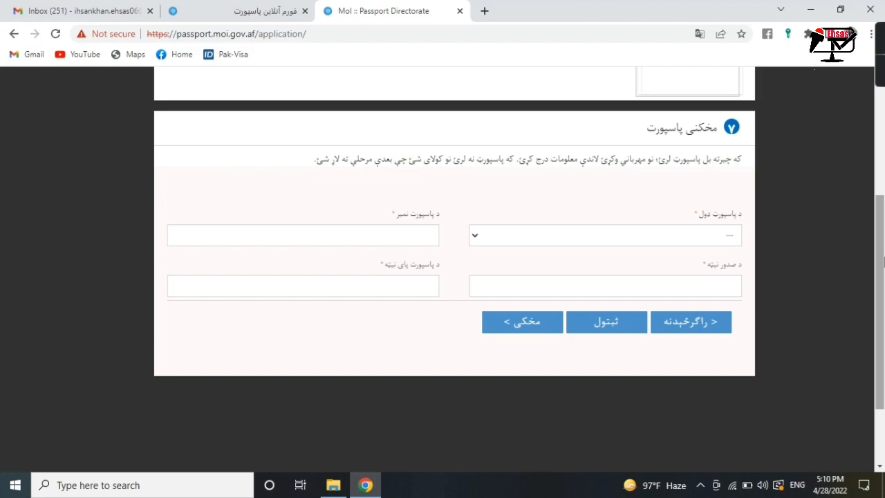
- Undo the trial عادي passport type, leaving all previous-passport fields blank
{"action": "left_click", "coordinate": [573, 242]}
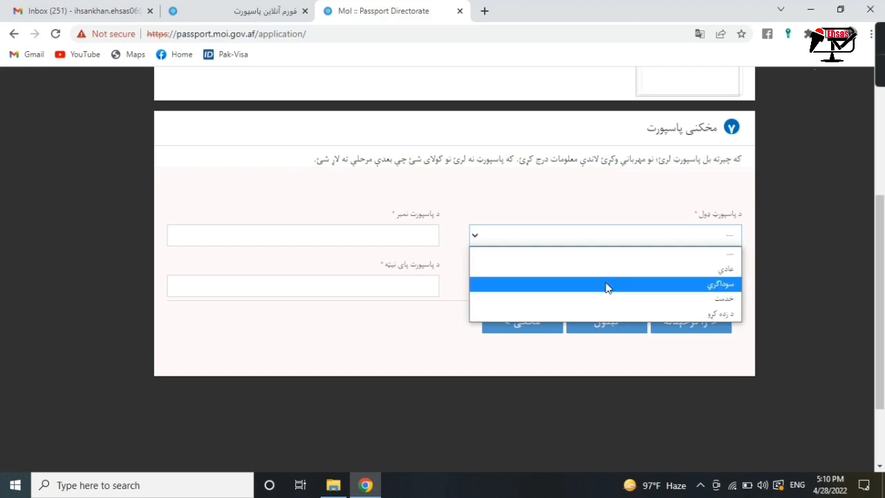
{"action": "left_click_drag", "start_coordinate": [879, 306], "coordinate": [868, 142]}
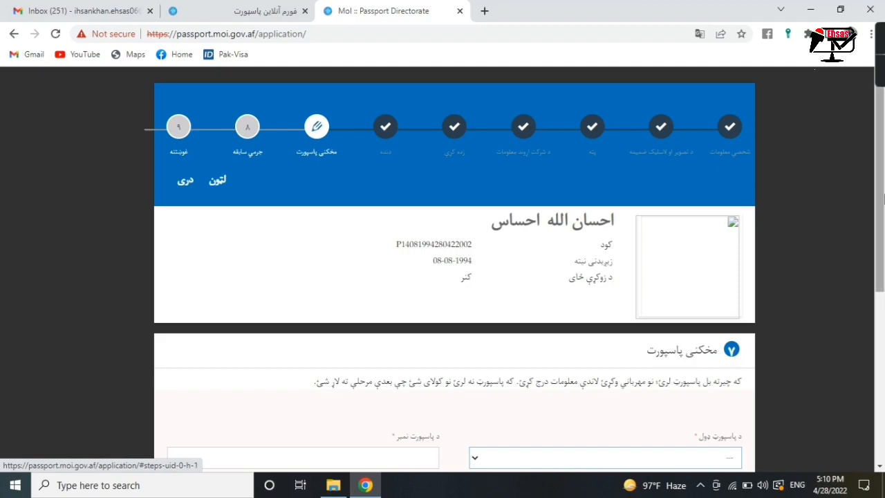
{"action": "left_click_drag", "start_coordinate": [882, 191], "coordinate": [883, 319]}
{"action": "left_click", "coordinate": [667, 242]}
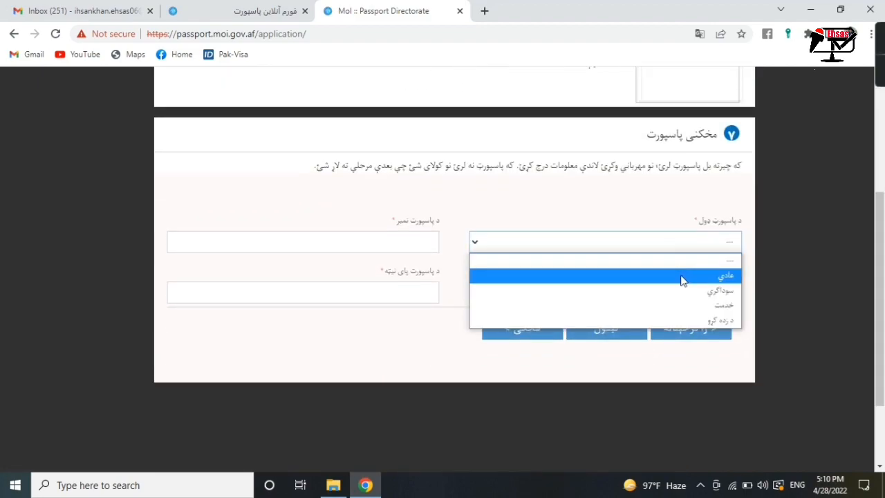
{"action": "left_click", "coordinate": [681, 280]}
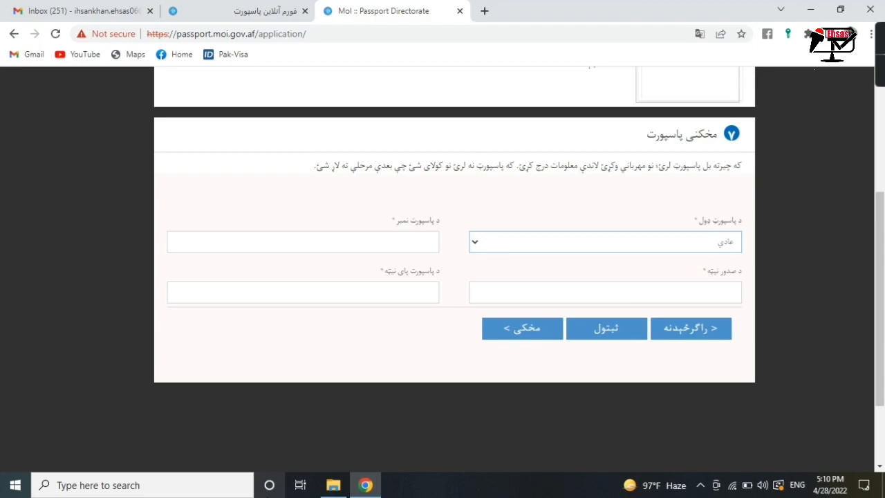
{"action": "key", "text": "Up"}
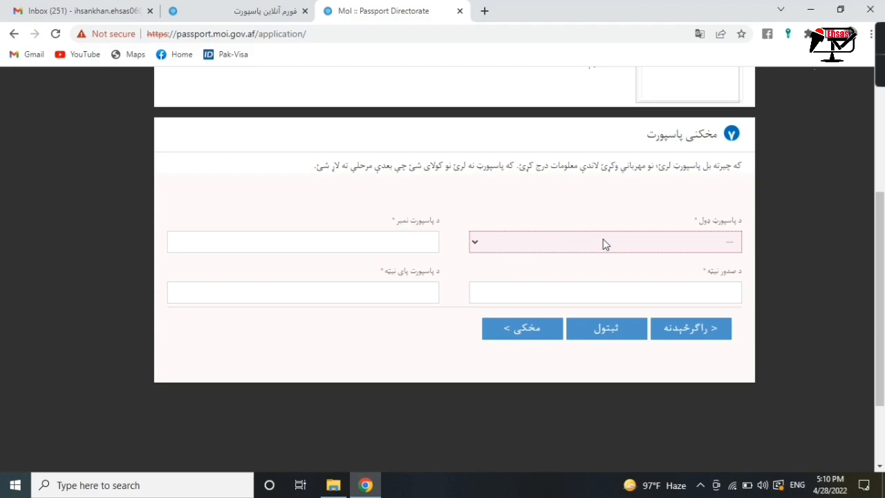
{"action": "left_click", "coordinate": [602, 243]}
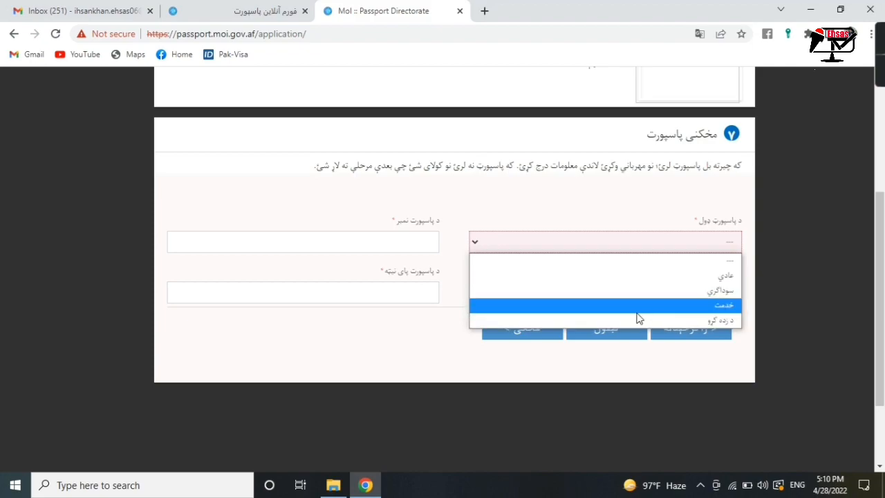
{"action": "left_click", "coordinate": [609, 212]}
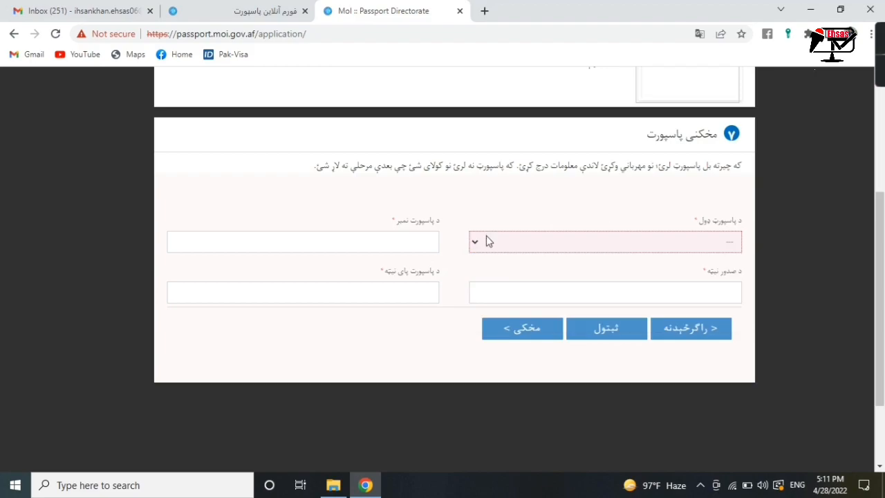
{"action": "left_click", "coordinate": [525, 328]}
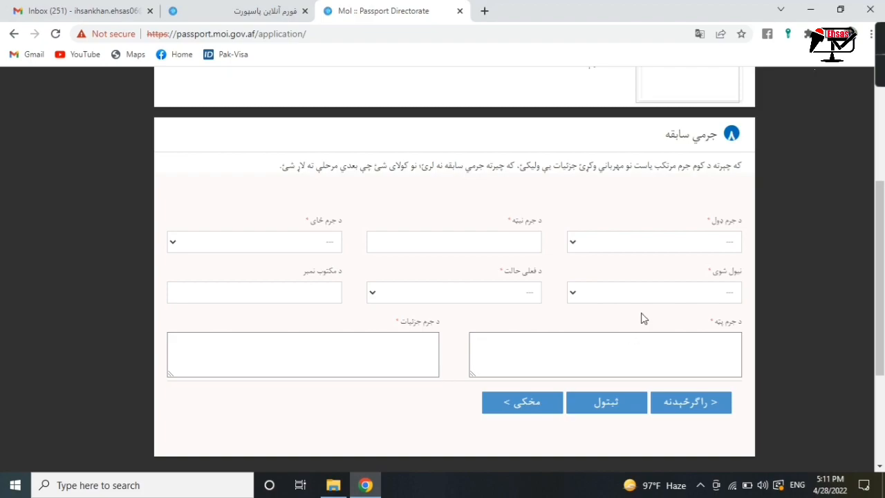
- Leave the crime type, location and status fields unanswered in the criminal record section
{"action": "left_click", "coordinate": [629, 244]}
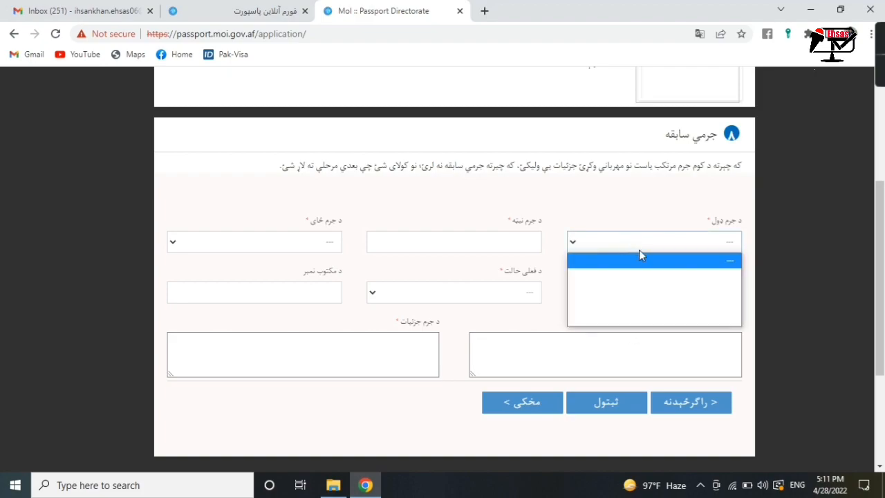
{"action": "left_click", "coordinate": [657, 284]}
{"action": "left_click", "coordinate": [648, 243]}
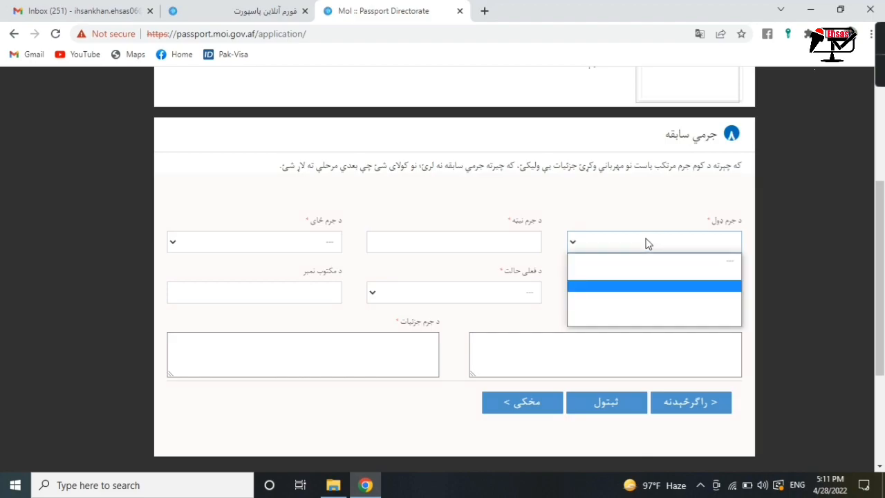
{"action": "left_click", "coordinate": [667, 310]}
{"action": "left_click", "coordinate": [486, 243]}
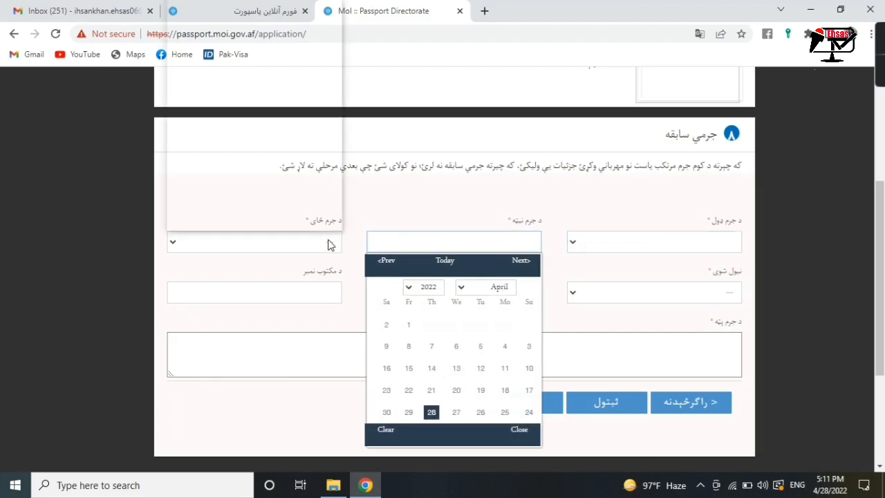
{"action": "left_click", "coordinate": [332, 244]}
{"action": "left_click", "coordinate": [635, 292]}
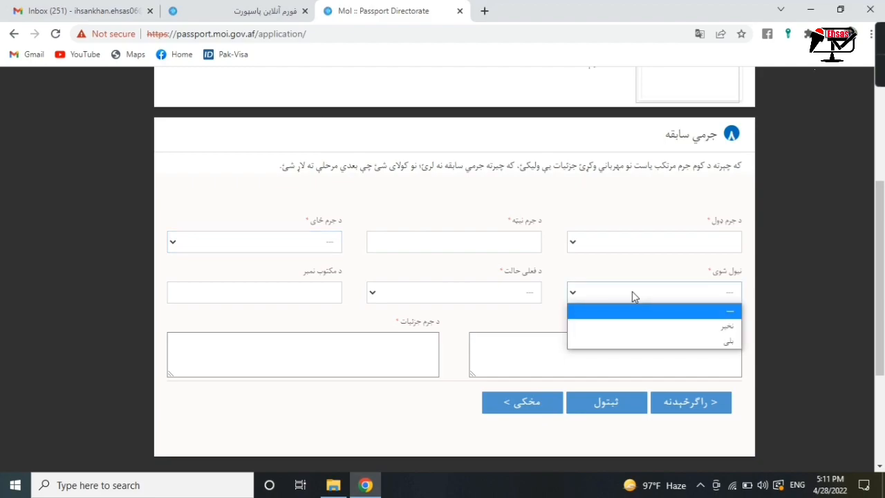
{"action": "left_click", "coordinate": [595, 272]}
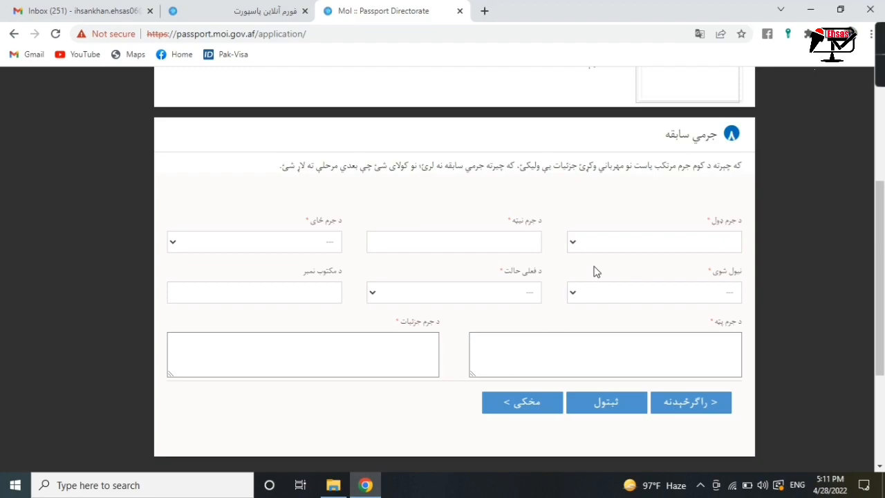
{"action": "left_click", "coordinate": [539, 403]}
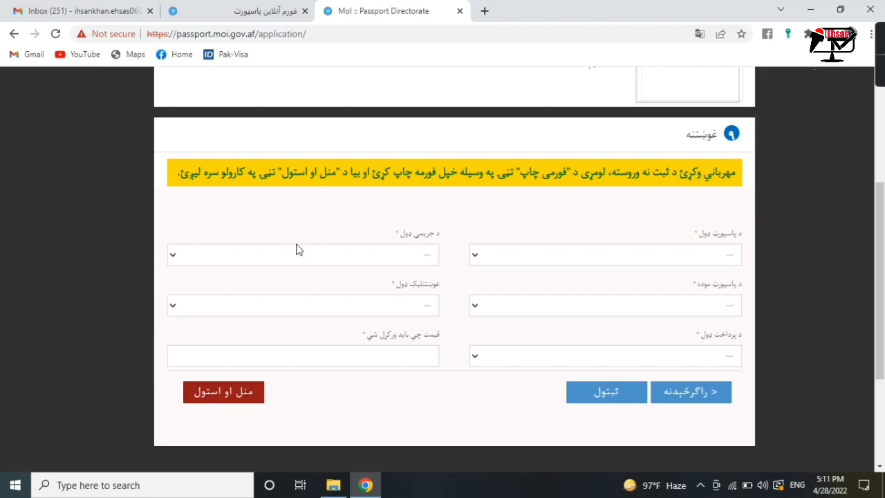
- Choose an ordinary (عادي) passport with no fine (نه لري), ten-year (لس کلن) duration and عادي issuing
{"action": "left_click", "coordinate": [617, 262]}
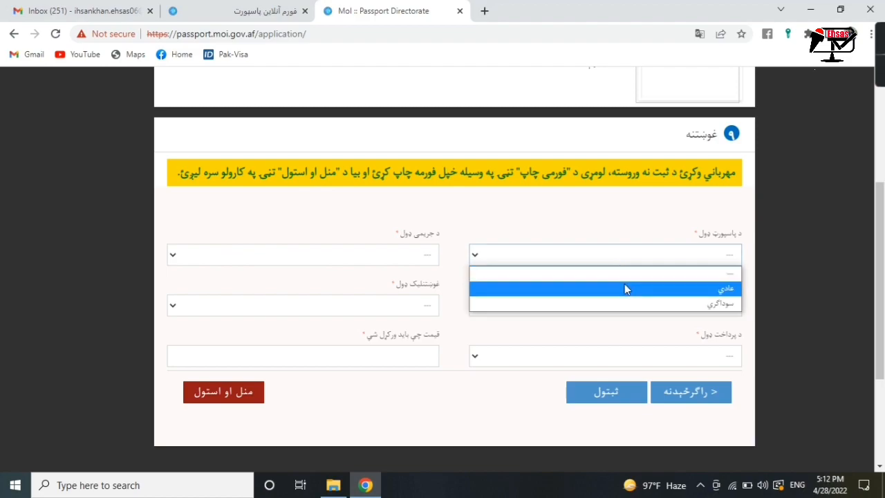
{"action": "left_click", "coordinate": [624, 286]}
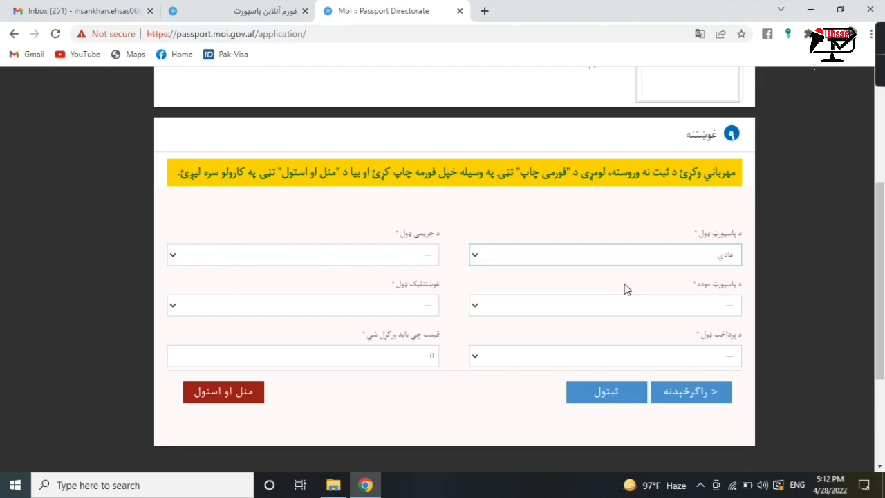
{"action": "left_click", "coordinate": [398, 257]}
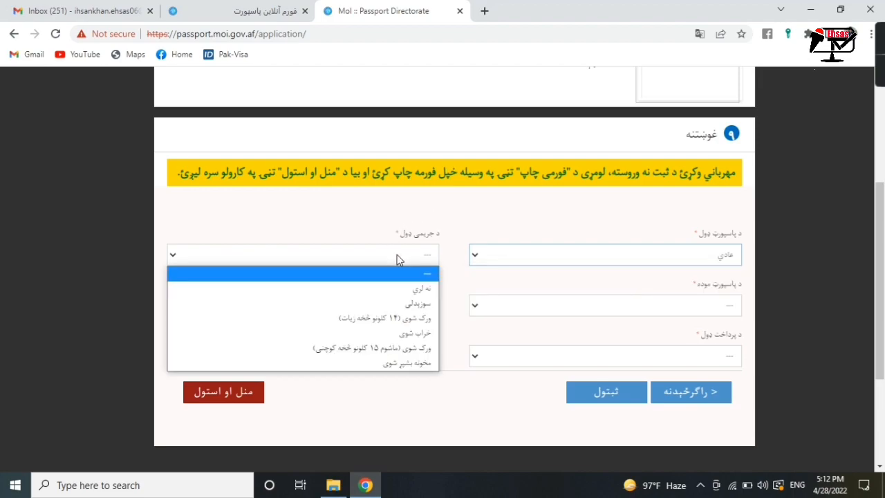
{"action": "left_click", "coordinate": [408, 289]}
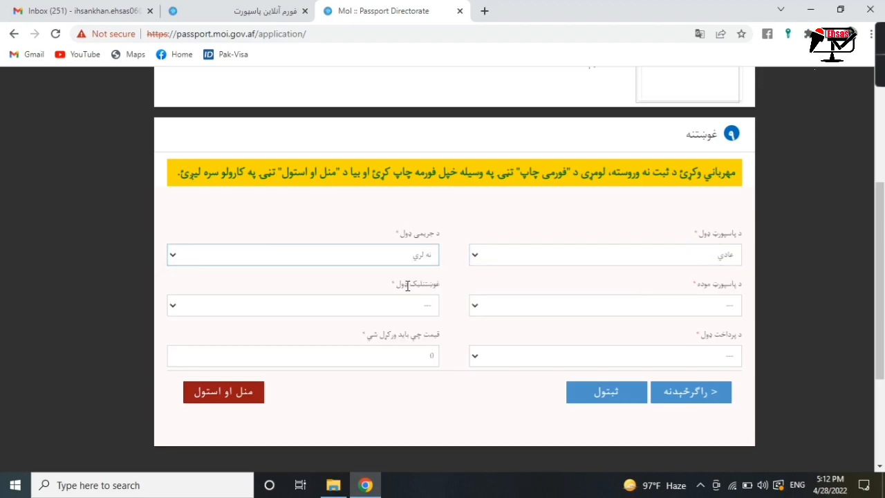
{"action": "left_click", "coordinate": [634, 313]}
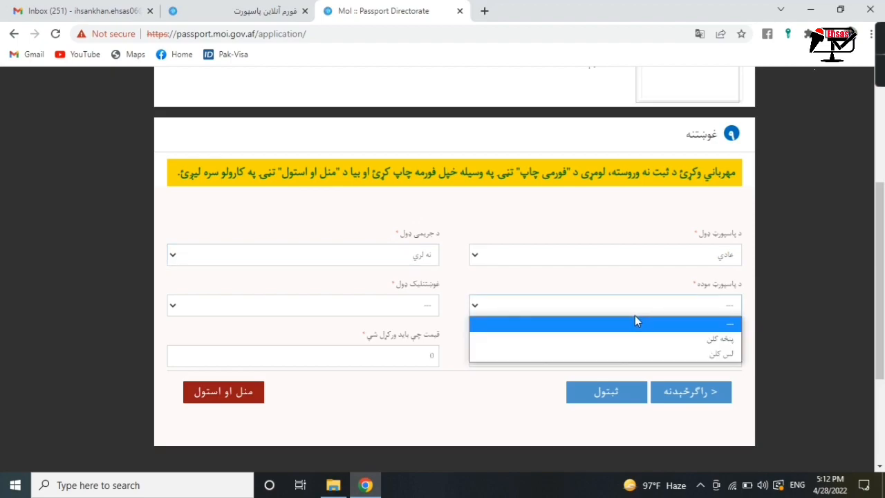
{"action": "left_click", "coordinate": [649, 356]}
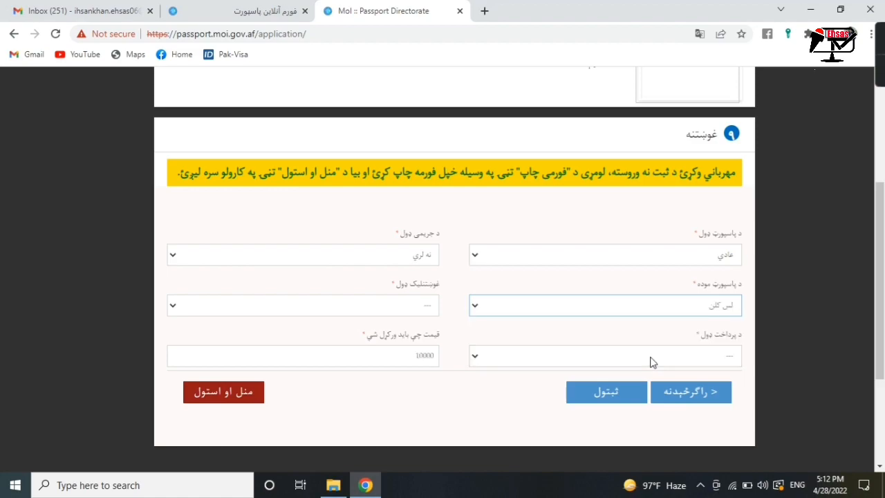
{"action": "left_click", "coordinate": [418, 304]}
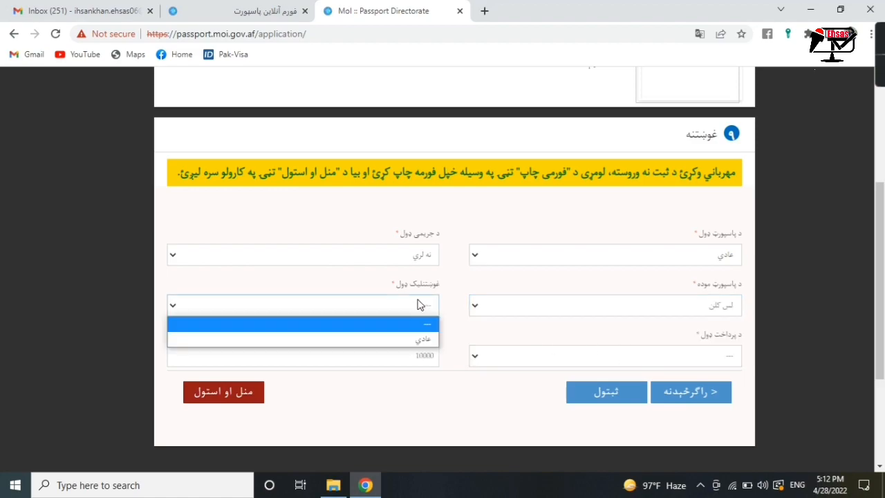
{"action": "left_click", "coordinate": [416, 336]}
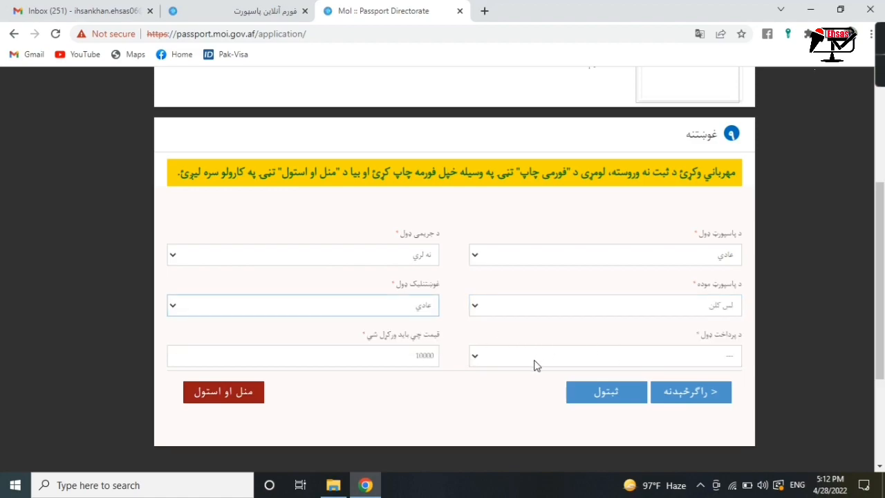
- Set payment type to adult over 14, confirm the 10000 price for ten years, and save
{"action": "left_click", "coordinate": [566, 365]}
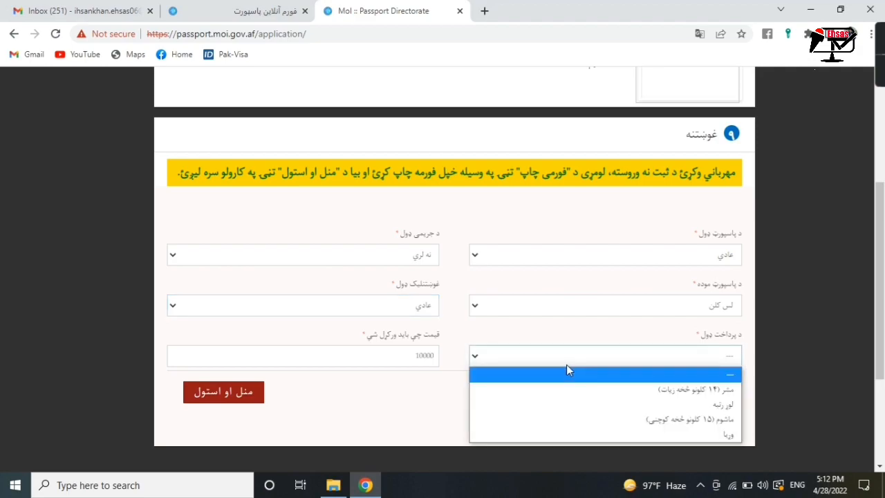
{"action": "scroll", "coordinate": [695, 338], "scroll_direction": "down", "scroll_amount": 2}
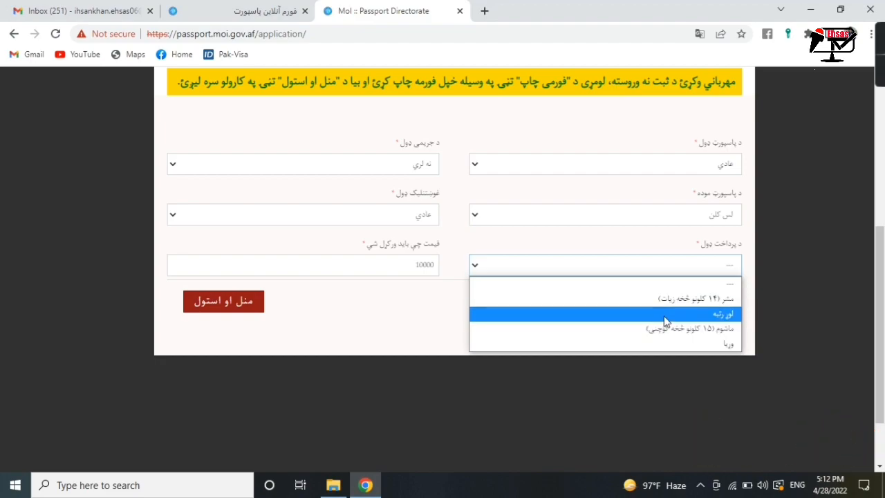
{"action": "left_click", "coordinate": [655, 298]}
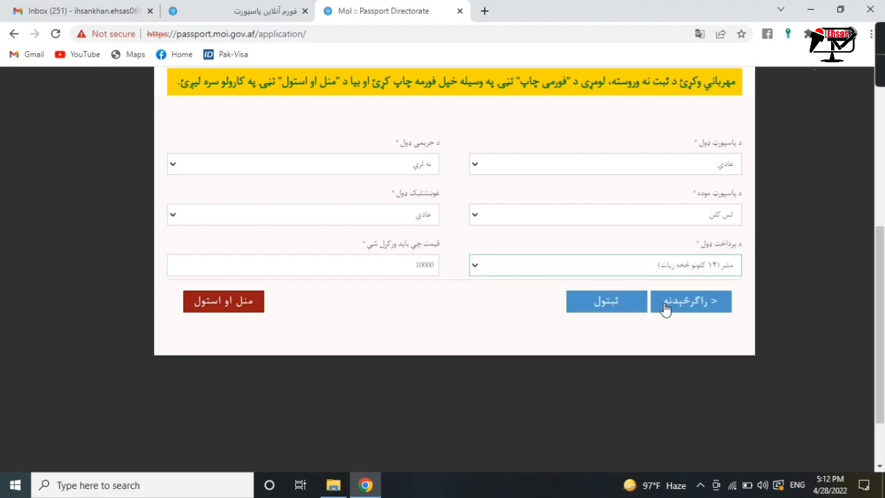
{"action": "left_click_drag", "start_coordinate": [420, 266], "coordinate": [442, 279]}
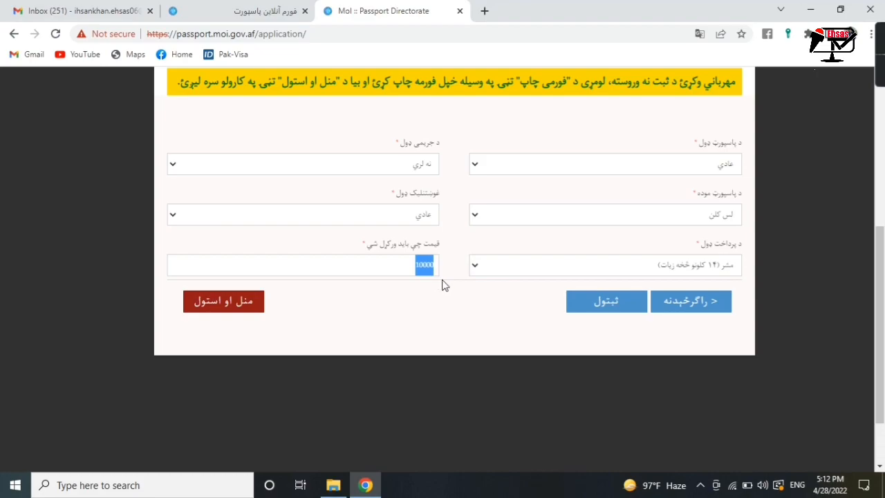
{"action": "left_click", "coordinate": [685, 220]}
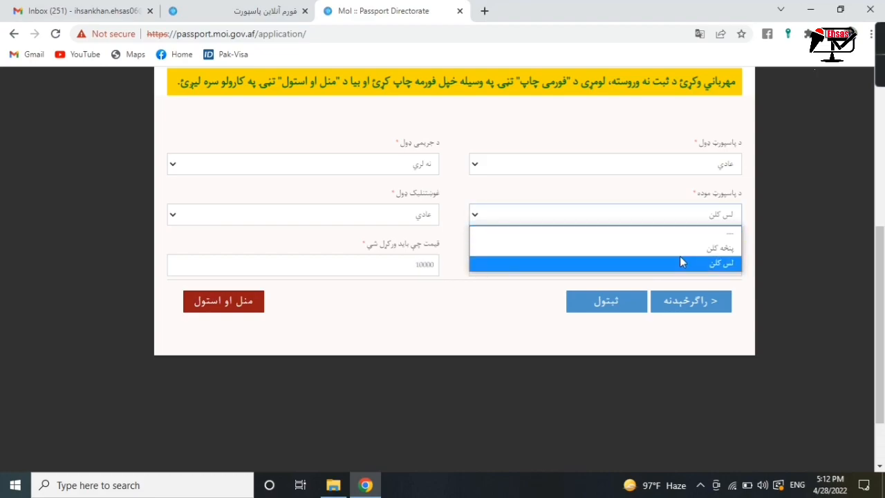
{"action": "left_click", "coordinate": [680, 253]}
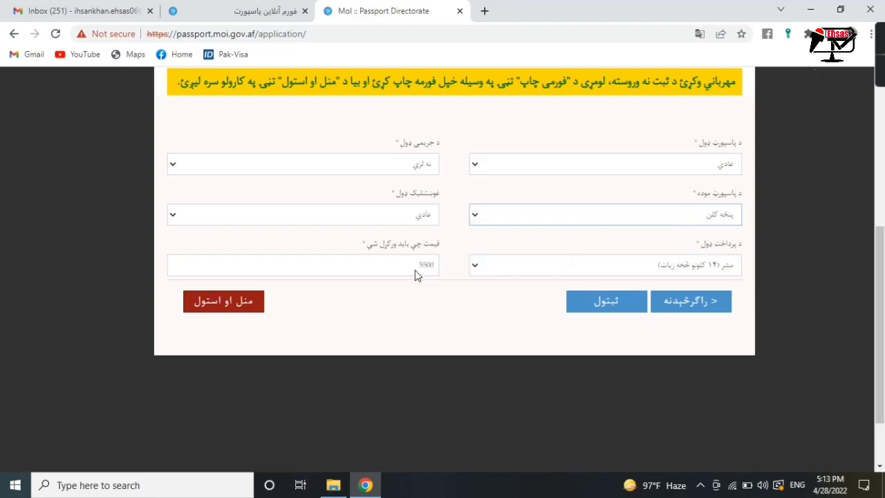
{"action": "left_click", "coordinate": [640, 220]}
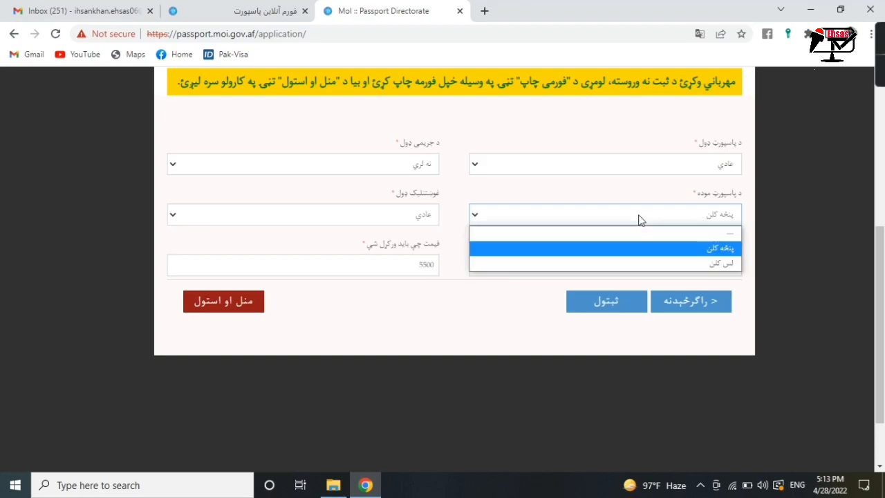
{"action": "left_click", "coordinate": [661, 264]}
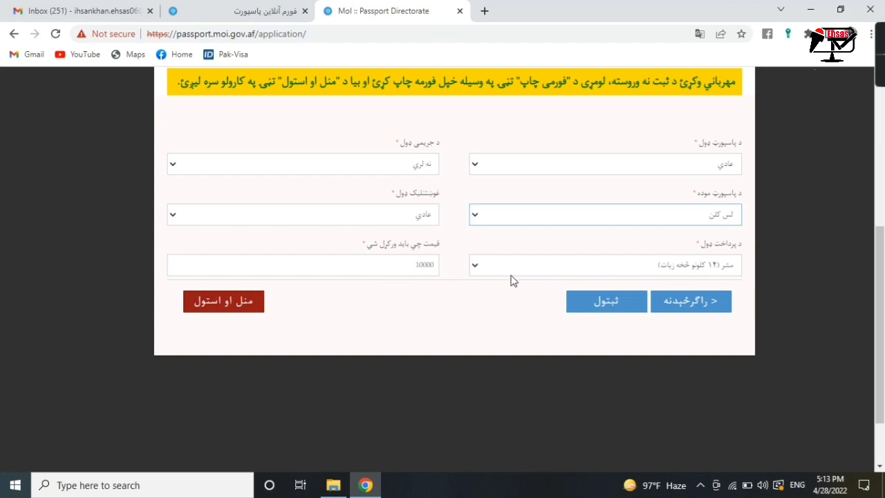
{"action": "left_click", "coordinate": [588, 300]}
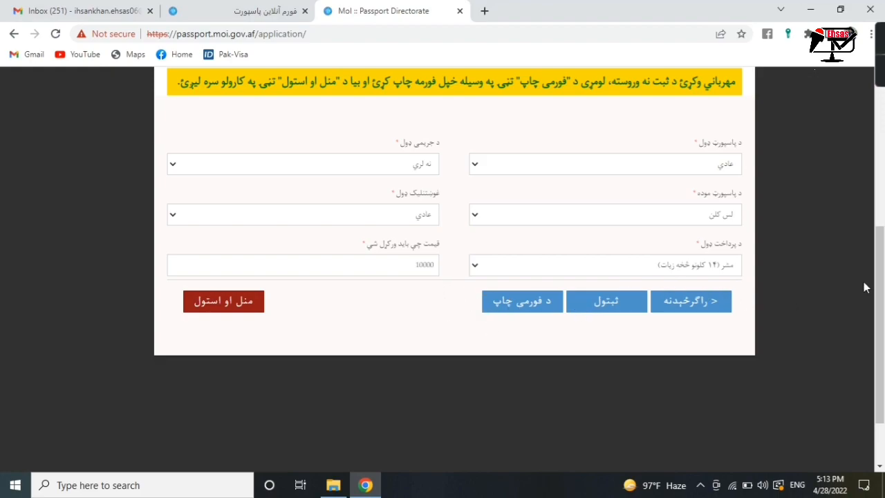
- Check all steps are complete, then download and open the application form PDF (د فورمې چاپ)
{"action": "scroll", "coordinate": [864, 287], "scroll_direction": "up", "scroll_amount": 5}
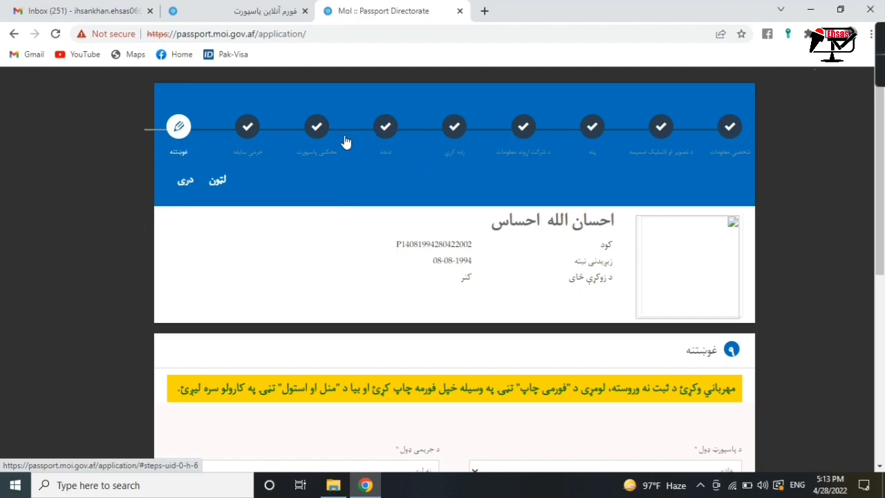
{"action": "left_click_drag", "start_coordinate": [879, 203], "coordinate": [879, 355]}
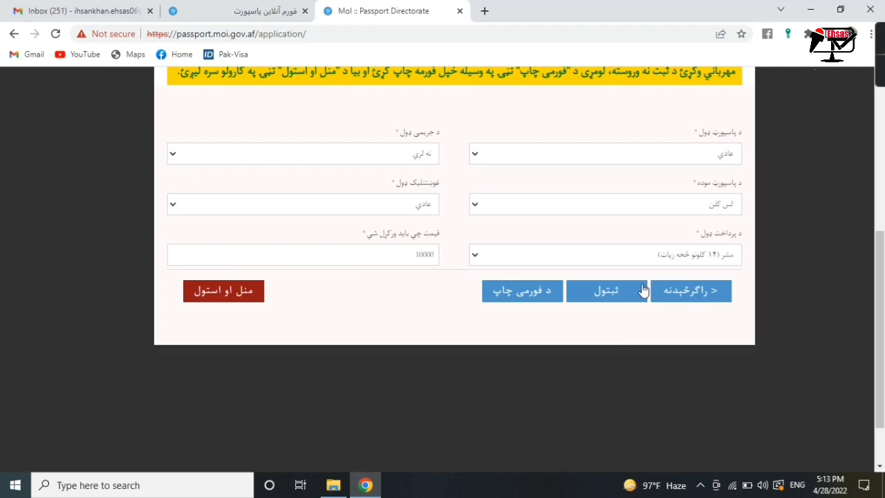
{"action": "left_click", "coordinate": [531, 289]}
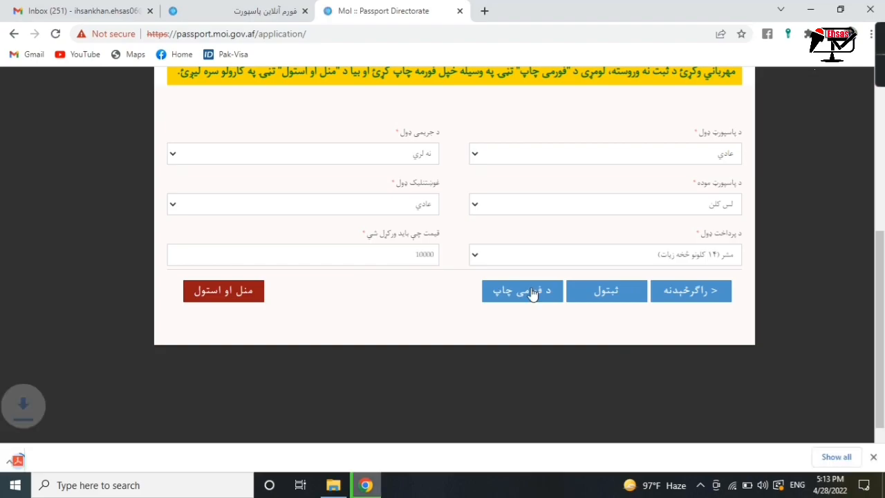
{"action": "left_click", "coordinate": [20, 460]}
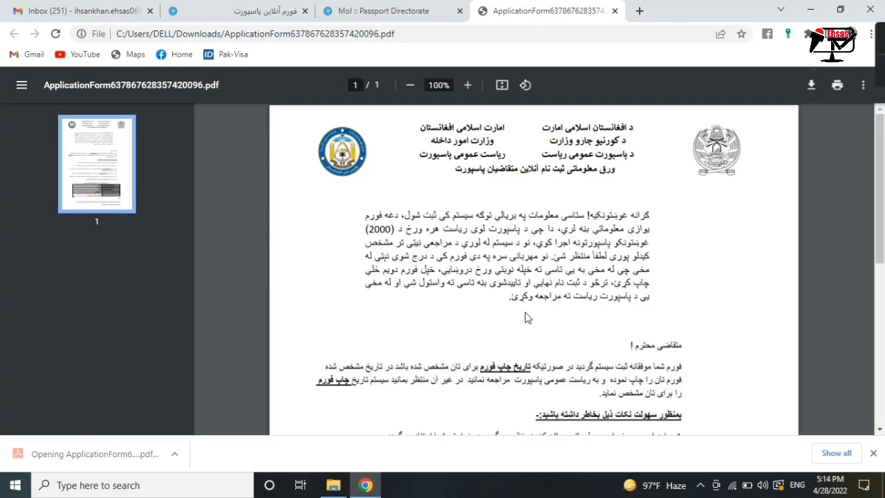
- Scroll through the one-page application form PDF, then return to the MoI :: Passport Directorate tab
{"action": "left_click_drag", "start_coordinate": [882, 231], "coordinate": [882, 384]}
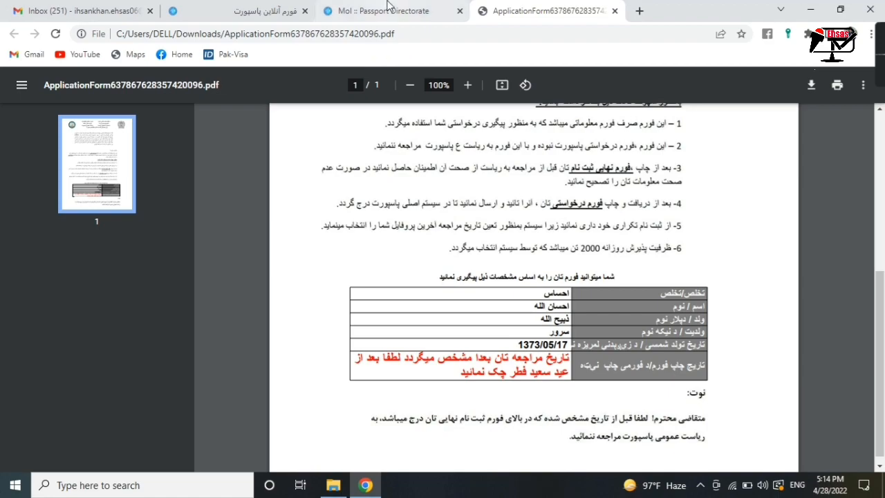
{"action": "left_click", "coordinate": [325, 11]}
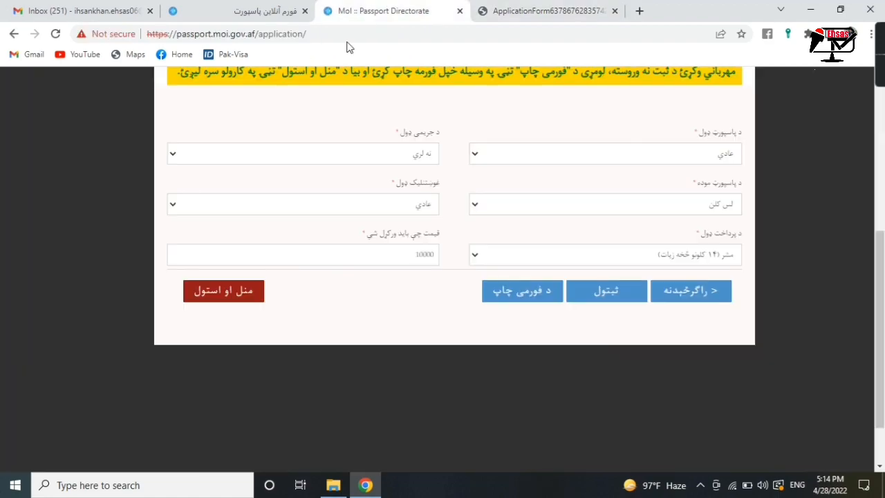
- Submit the application with منل او استول and confirm it with تأیید
{"action": "left_click", "coordinate": [242, 293]}
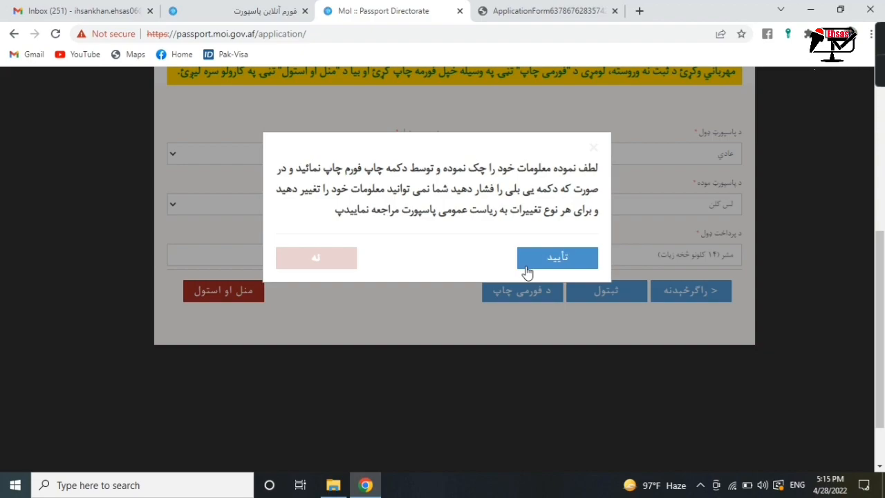
{"action": "left_click", "coordinate": [535, 268]}
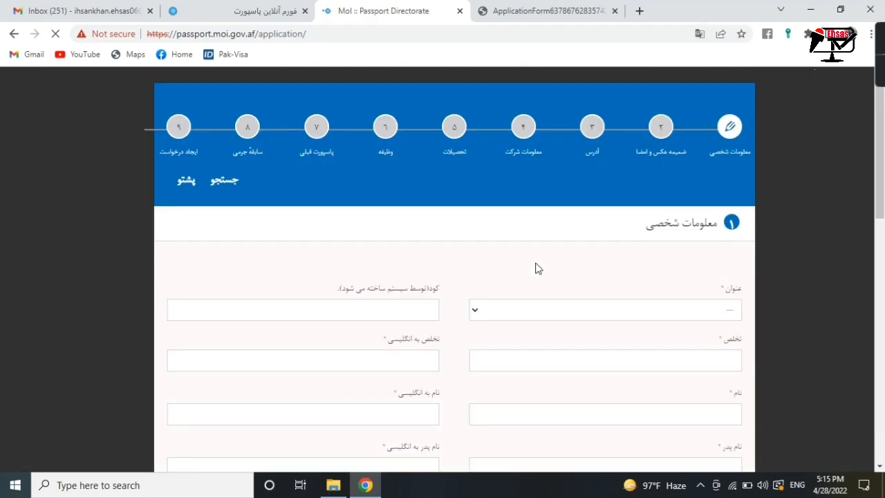
{"action": "left_click", "coordinate": [882, 296]}
{"action": "left_click_drag", "start_coordinate": [882, 296], "coordinate": [853, 164]}
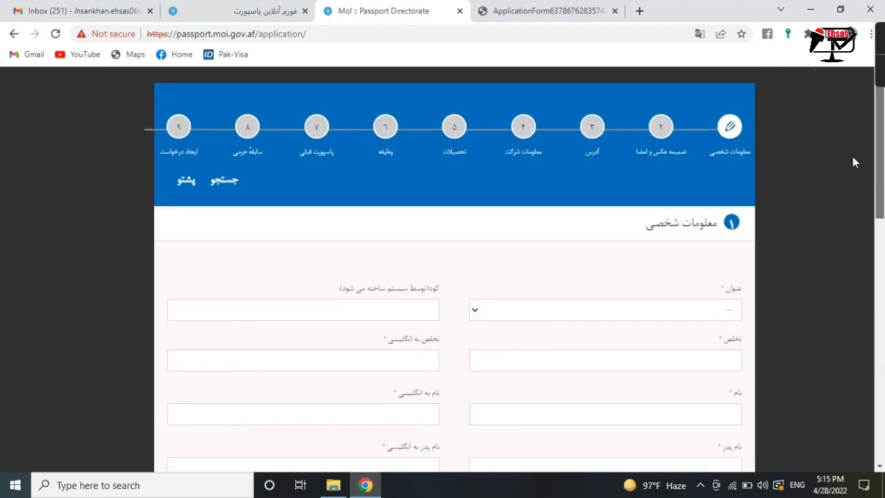